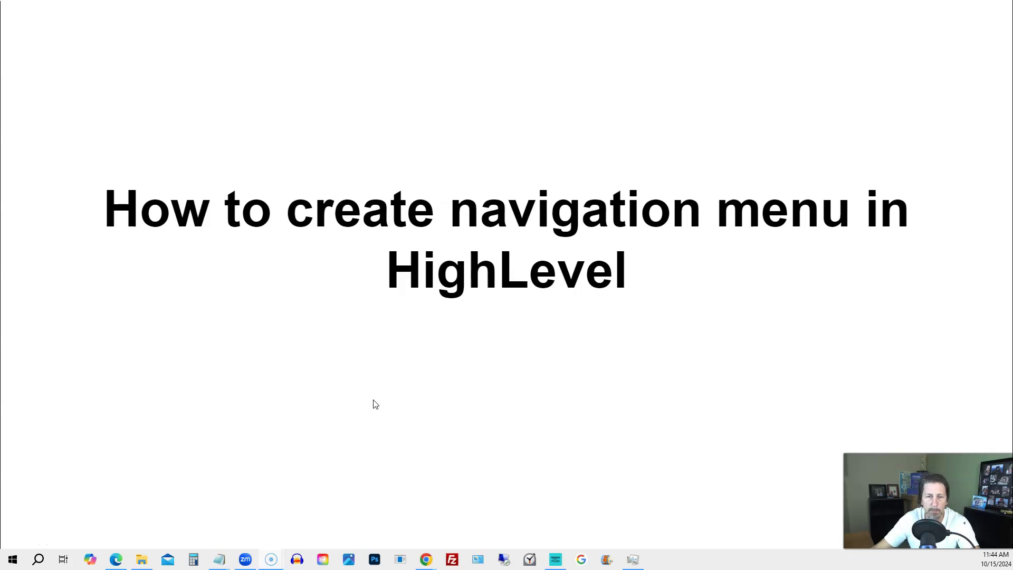
Advance to the '3 Questions I'll be Answering in this Video' slide and reveal its questions.
click(375, 404)
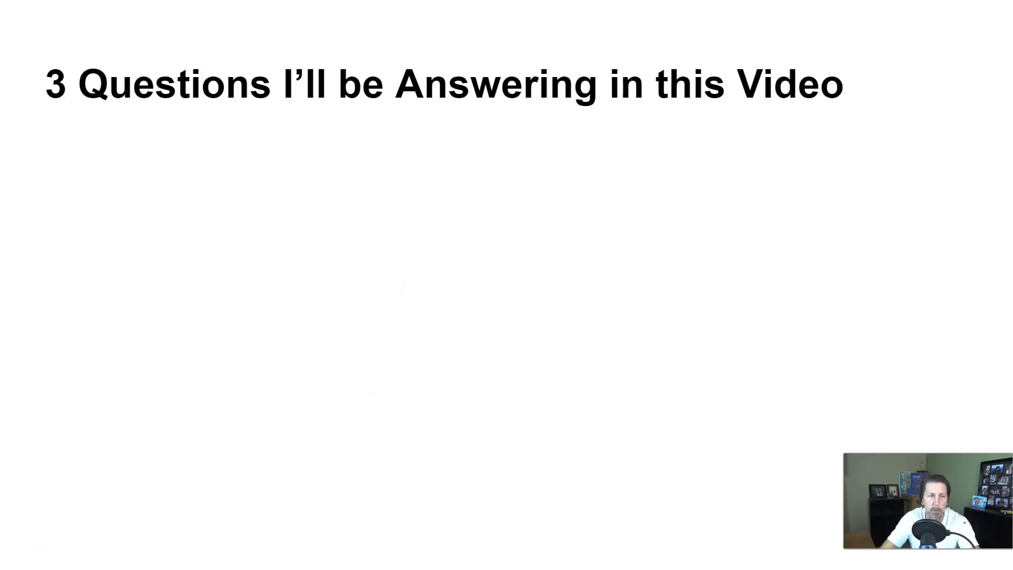
key(Right)
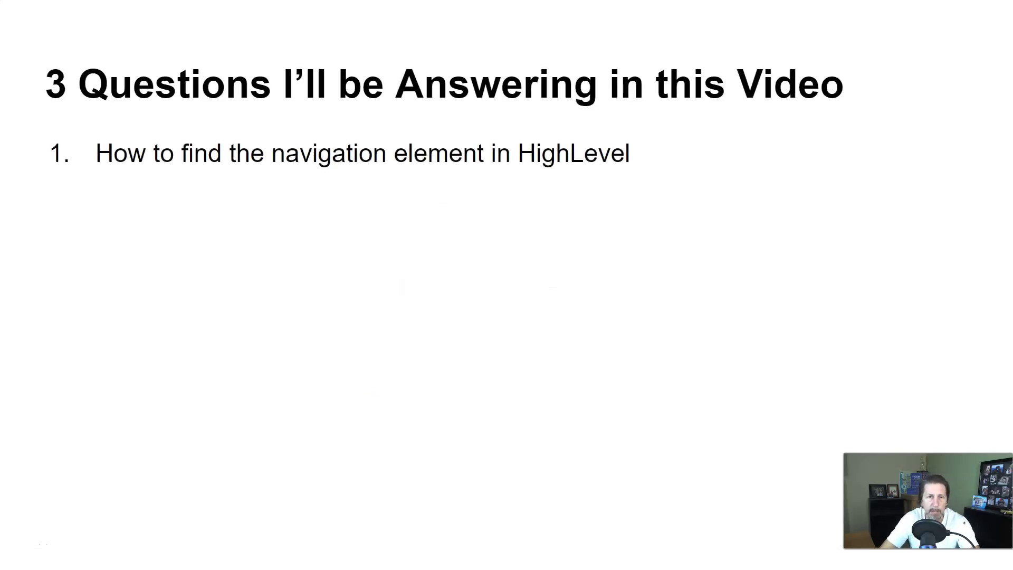
key(Right)
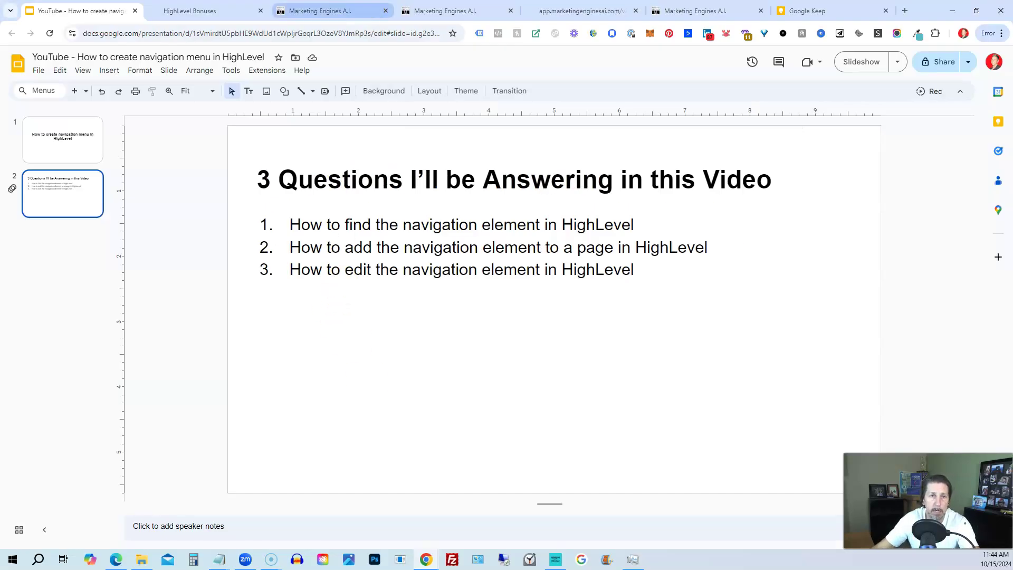
From Sites in Marketing Engines A.I., open the Appointments funnel's Round Robin Calendar page.
click(327, 10)
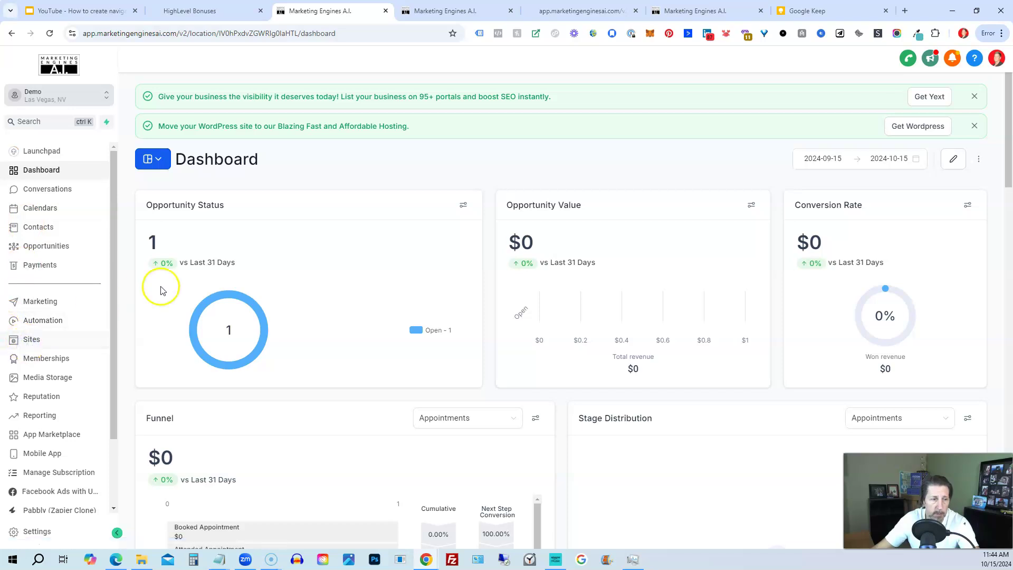
click(34, 341)
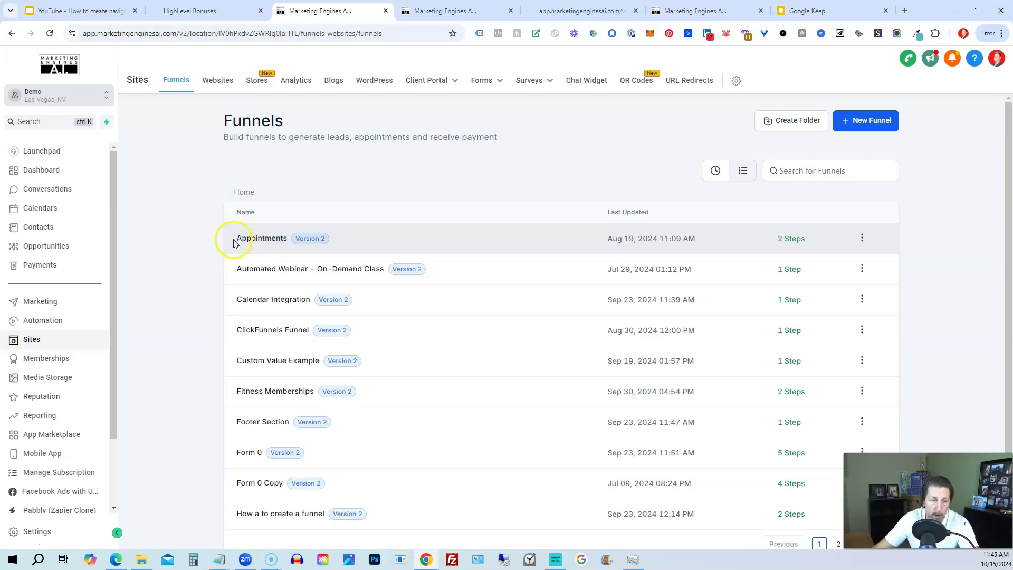
scroll(219, 355, down, 1)
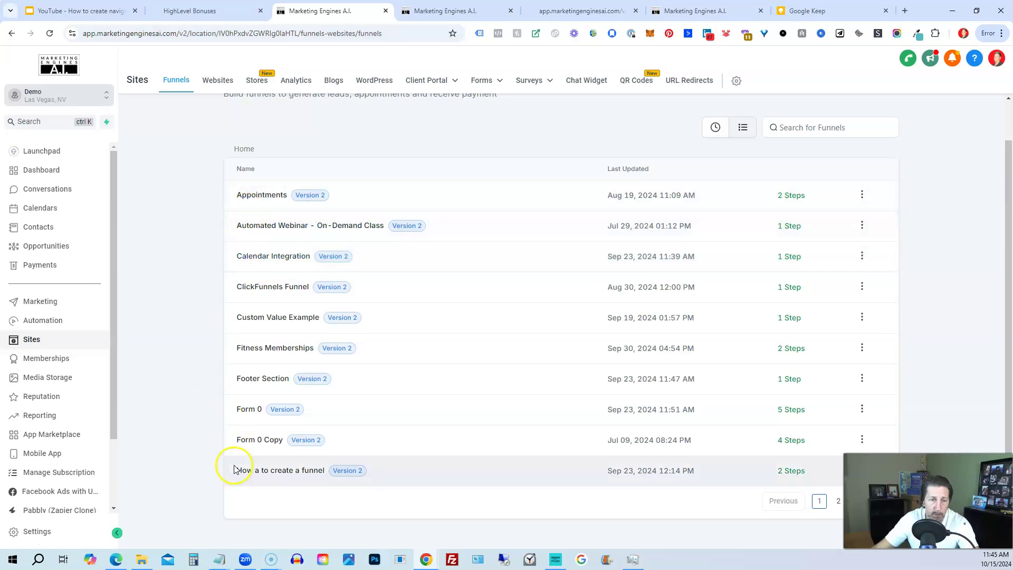
click(254, 195)
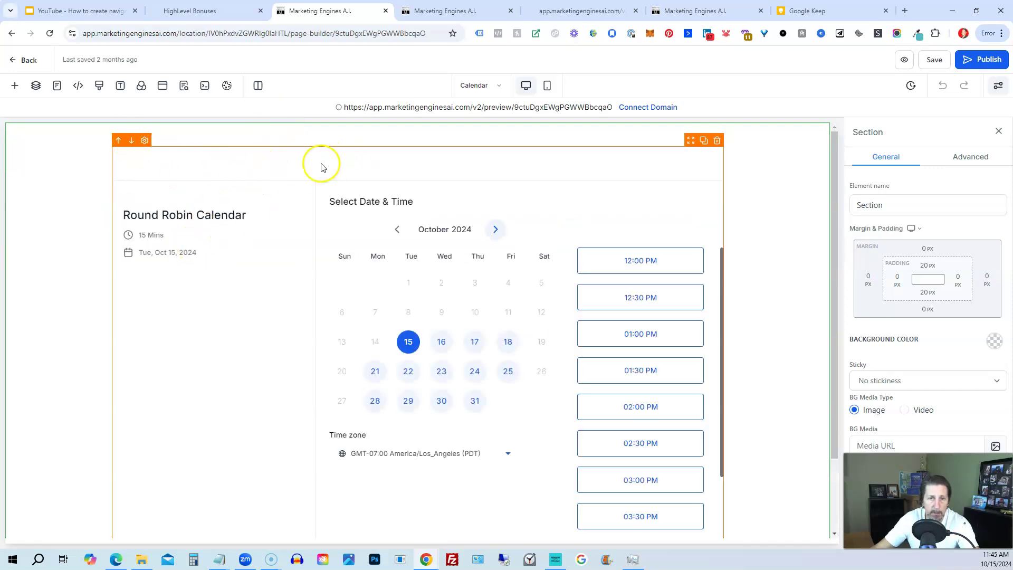
Add a full-width section with a one-column row and move it above the calendar.
scroll(305, 175, down, 2)
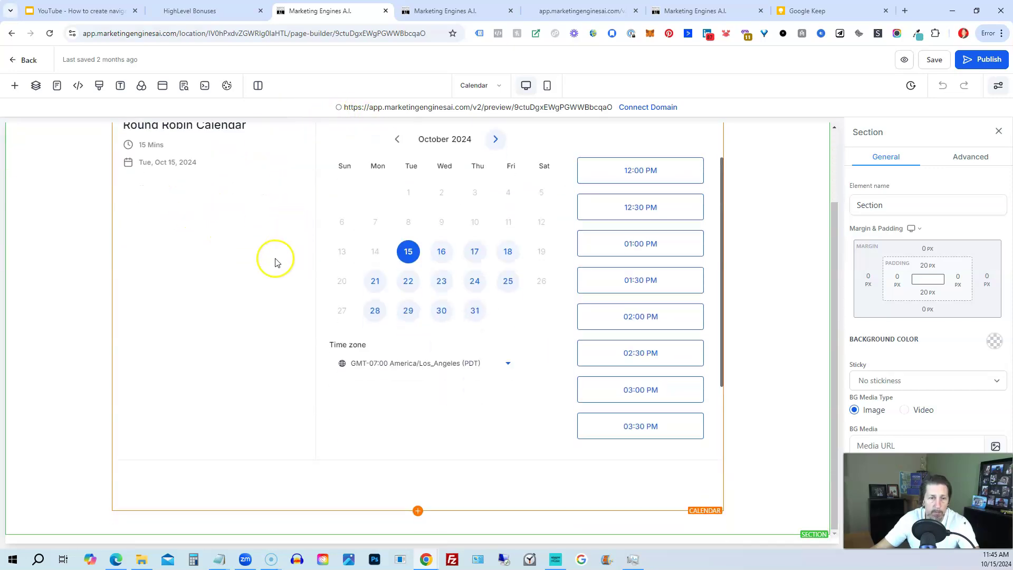
click(418, 535)
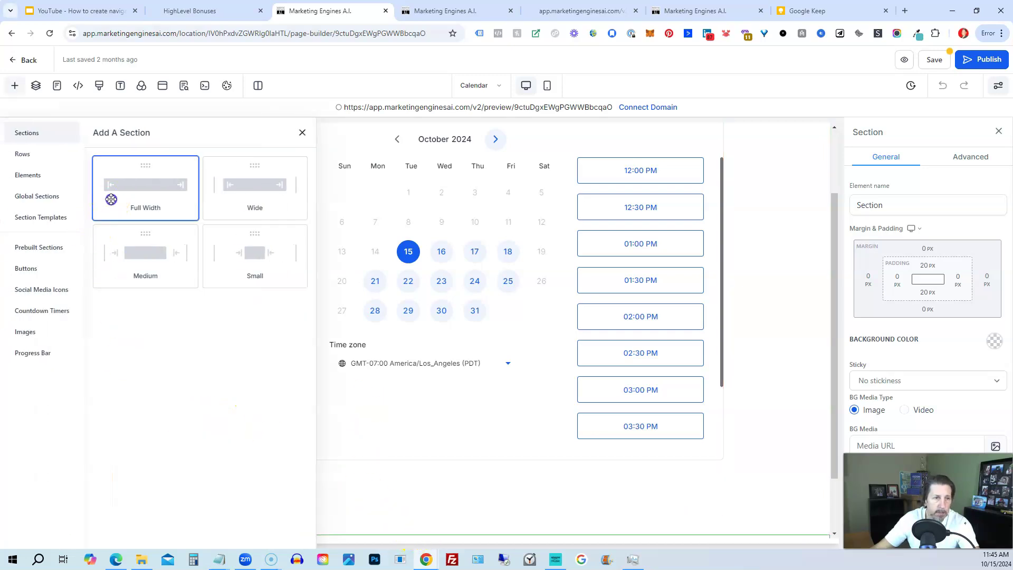
drag(110, 199, 388, 473)
click(403, 496)
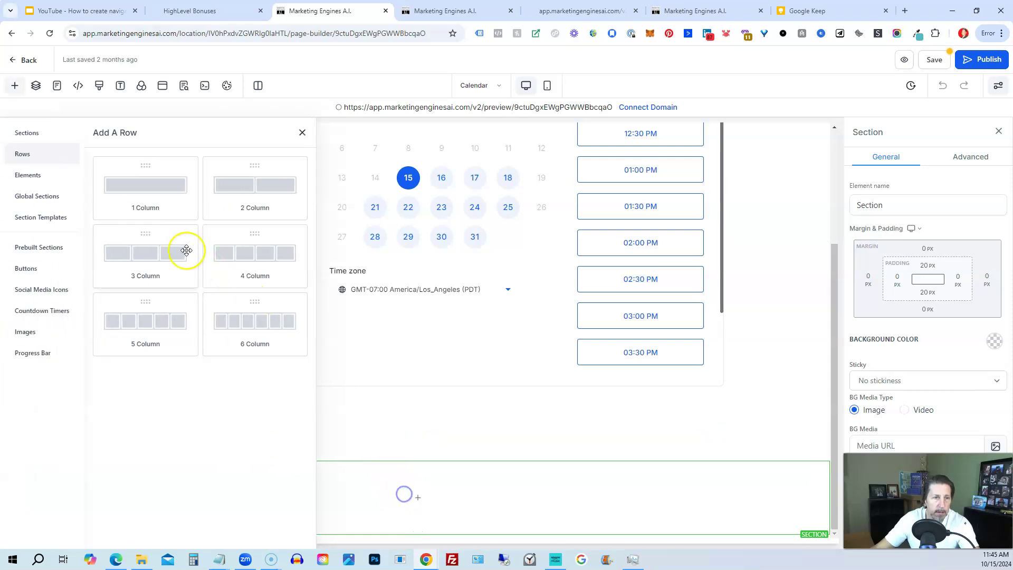
drag(148, 199, 270, 477)
click(15, 444)
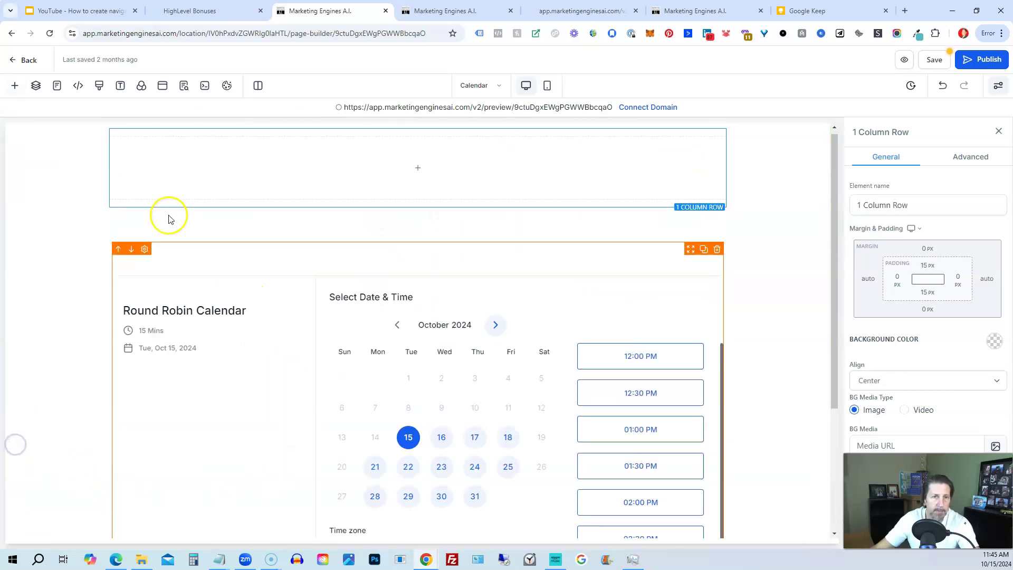
Browse the element list for the new column to find the Navigation Menu.
click(407, 174)
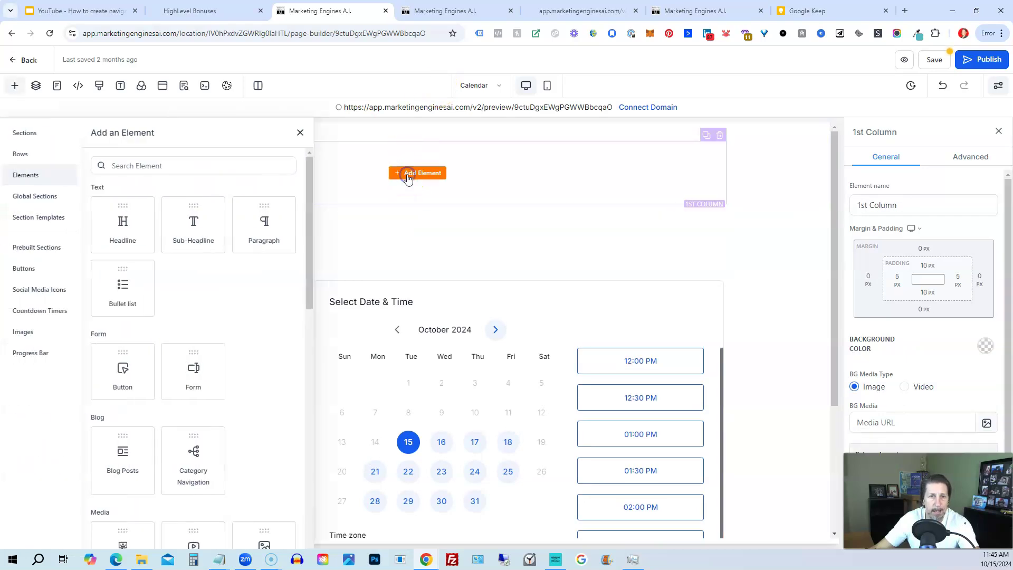
scroll(232, 316, down, 5)
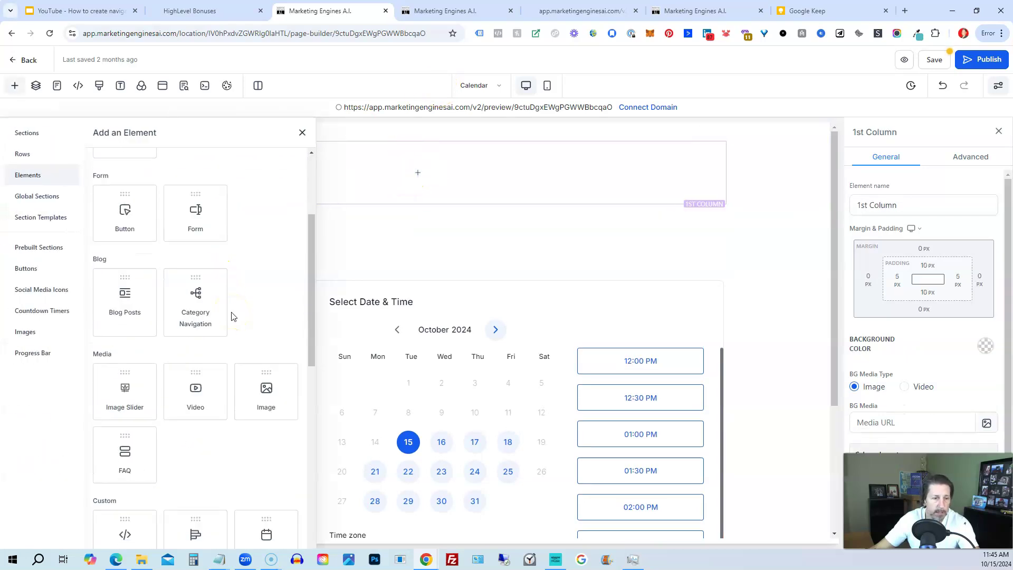
scroll(236, 313, down, 1)
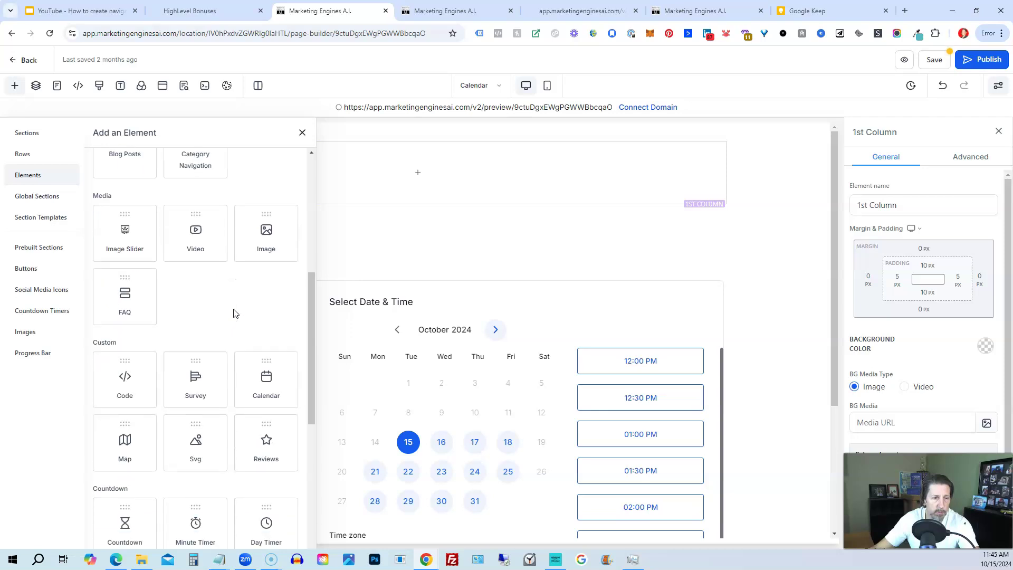
scroll(250, 264, down, 2)
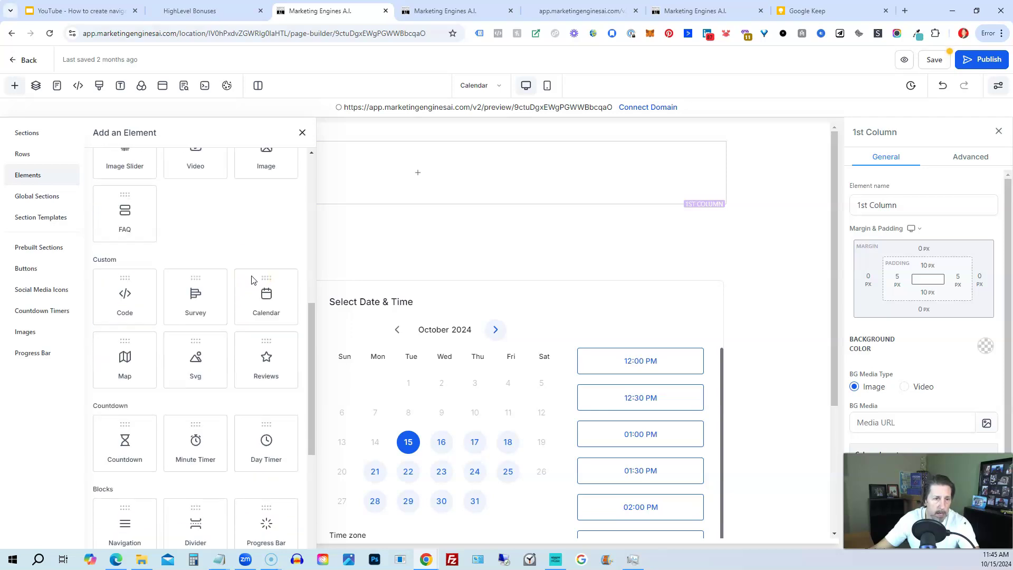
scroll(240, 240, down, 3)
scroll(227, 263, down, 1)
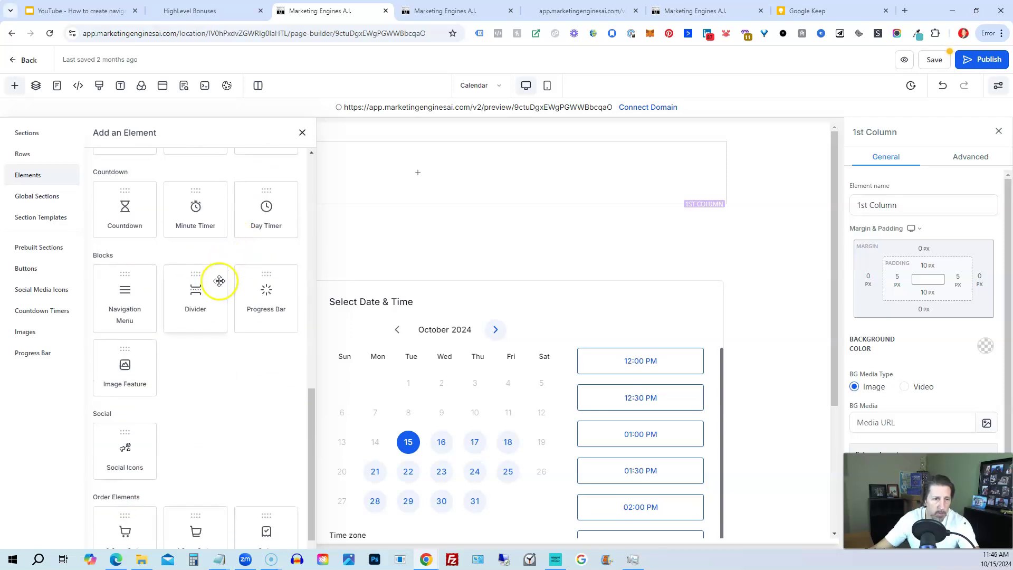
scroll(203, 355, down, 1)
scroll(199, 343, up, 1)
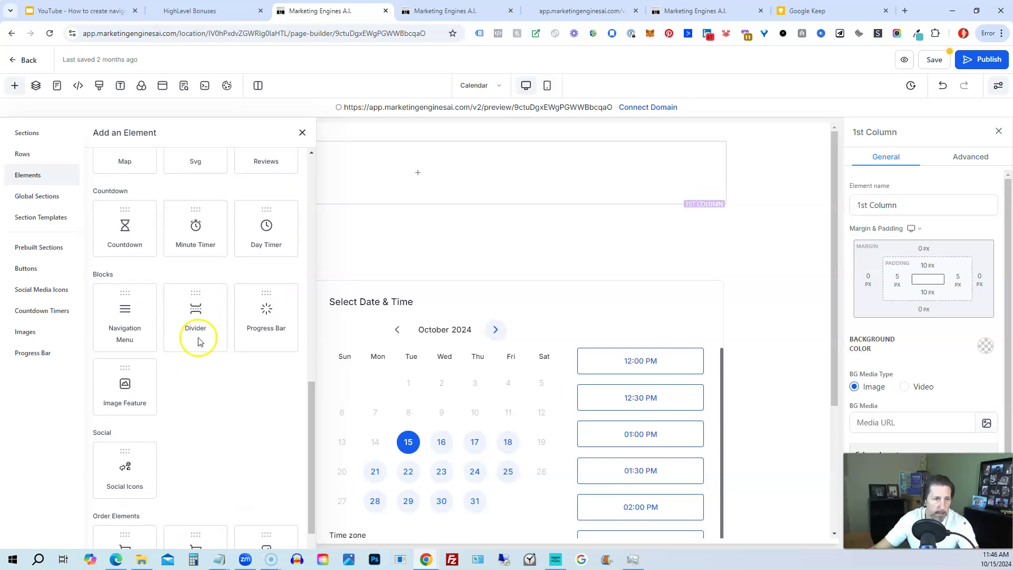
Add the Navigation Menu and bring its Menu Items (Home, About, Team, Contact) into view.
click(132, 328)
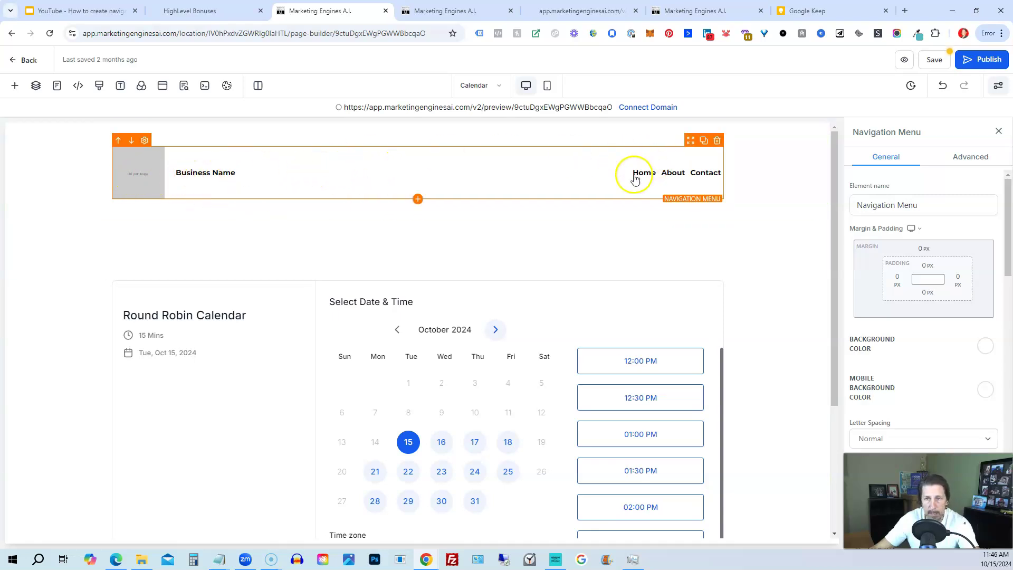
mouse_move(672, 175)
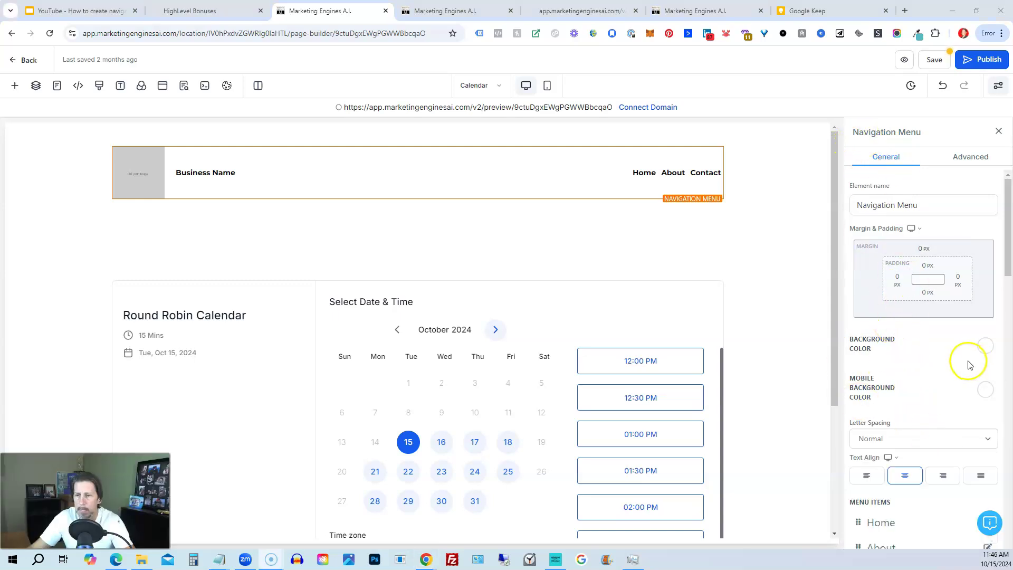
scroll(967, 362, down, 2)
scroll(963, 356, down, 2)
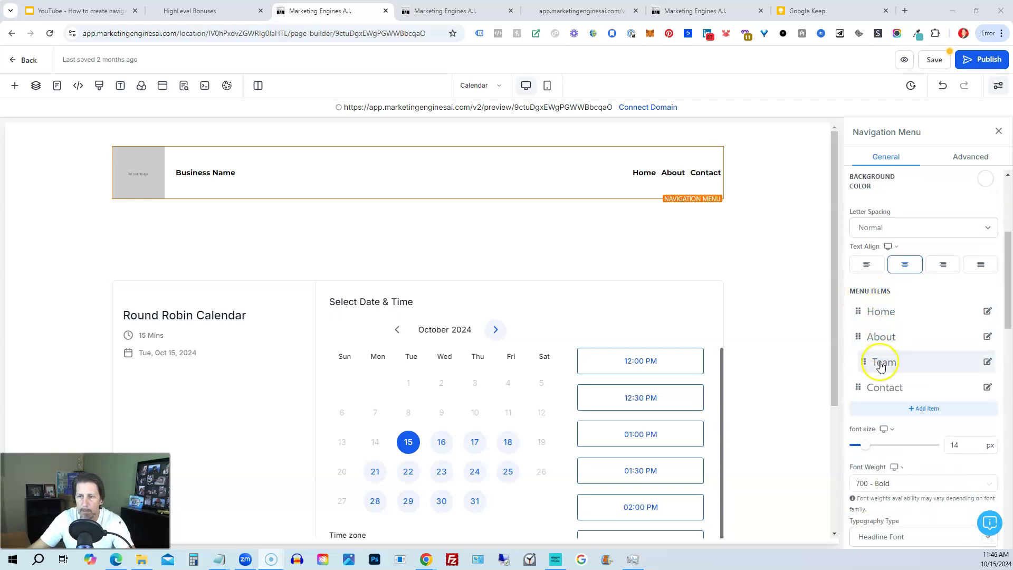
click(853, 363)
click(847, 363)
mouse_move(863, 362)
mouse_down()
mouse_move(854, 348)
mouse_move(855, 362)
mouse_up()
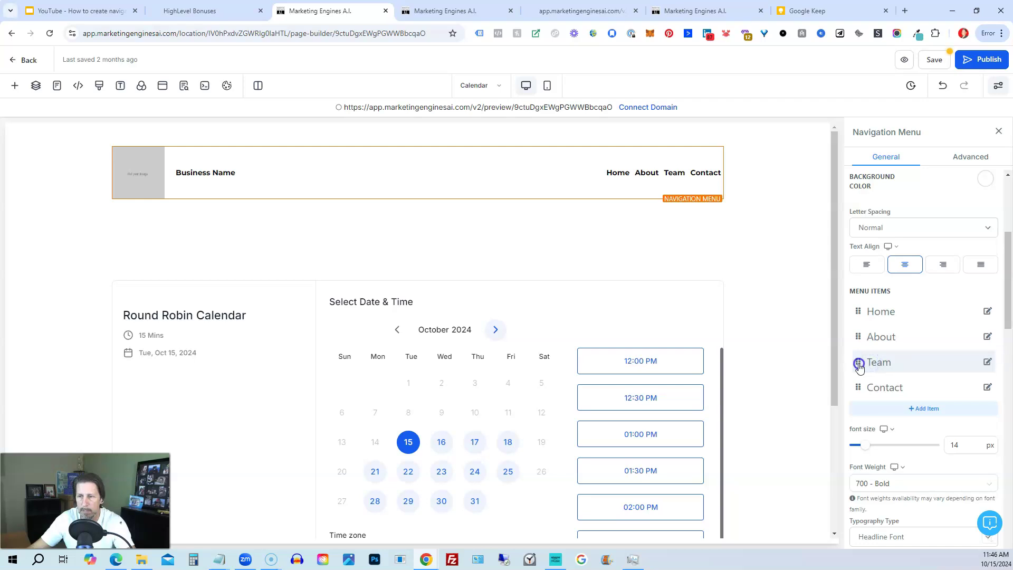
drag(854, 365, 888, 369)
click(987, 361)
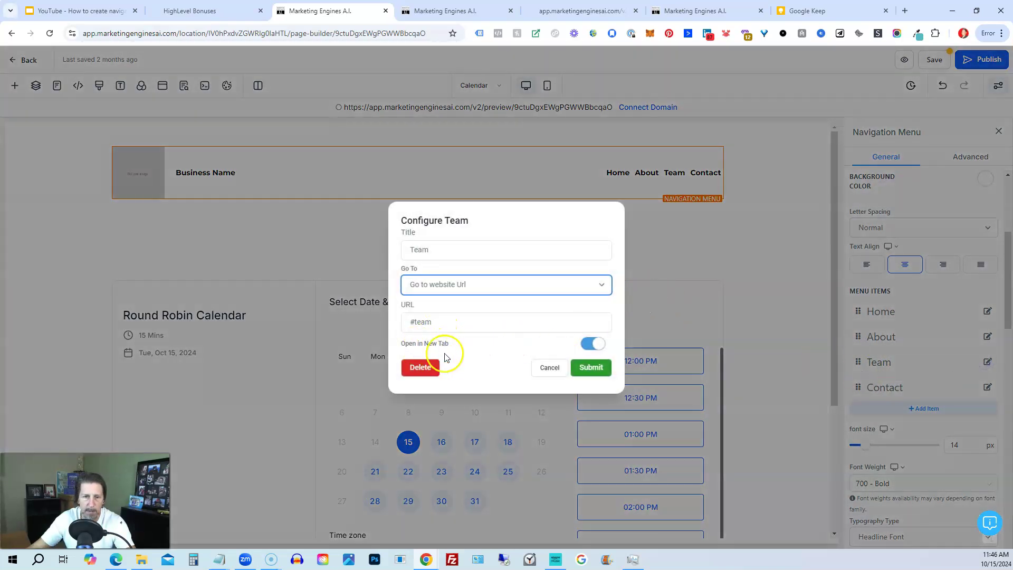
click(549, 367)
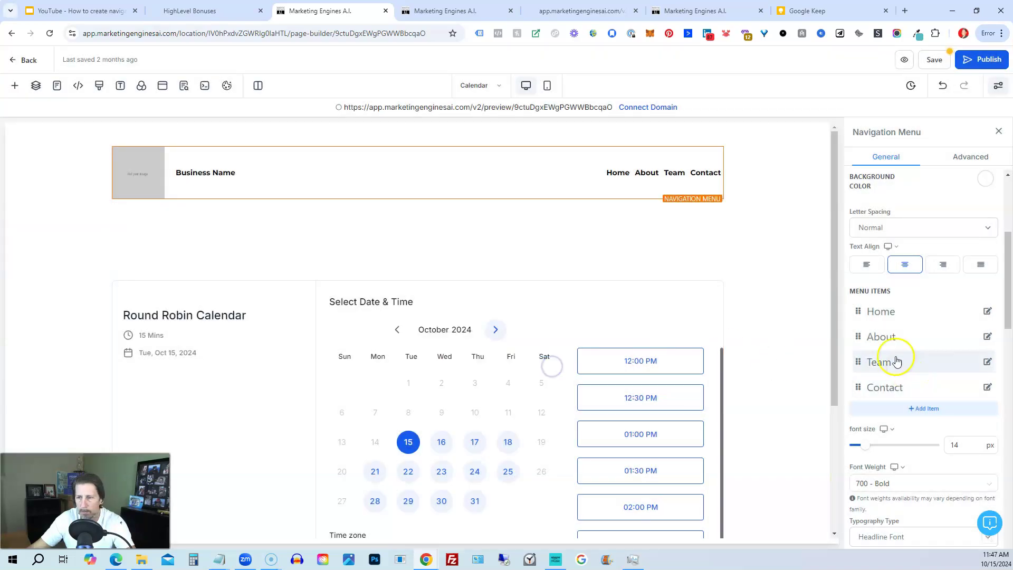
drag(856, 362, 876, 365)
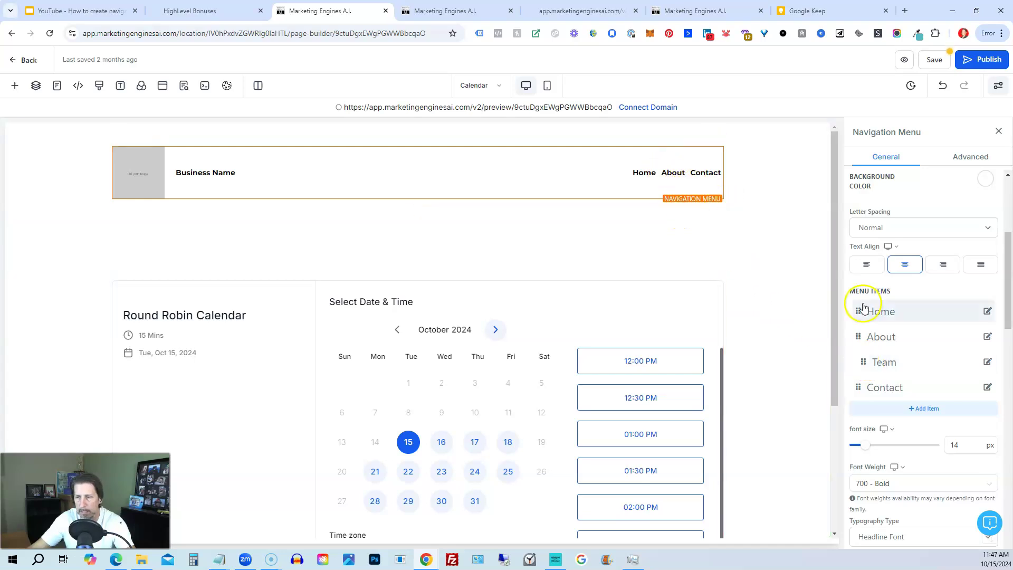
scroll(873, 341, down, 2)
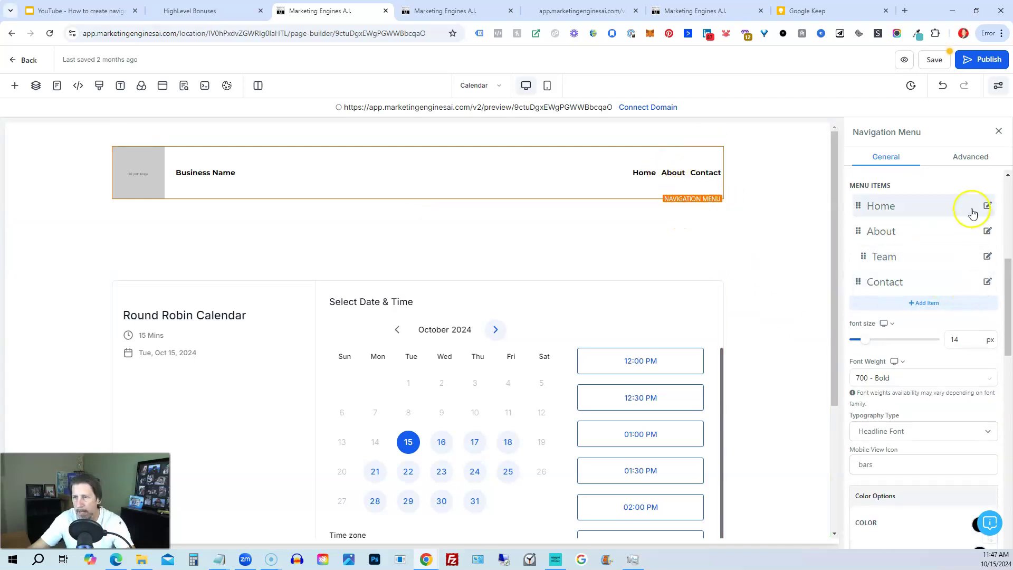
click(987, 206)
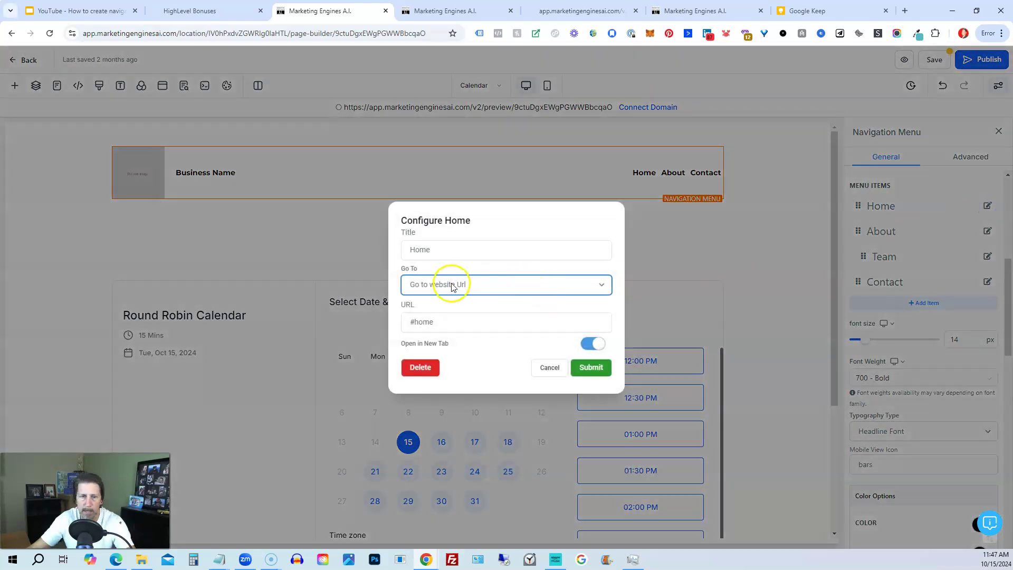
click(454, 285)
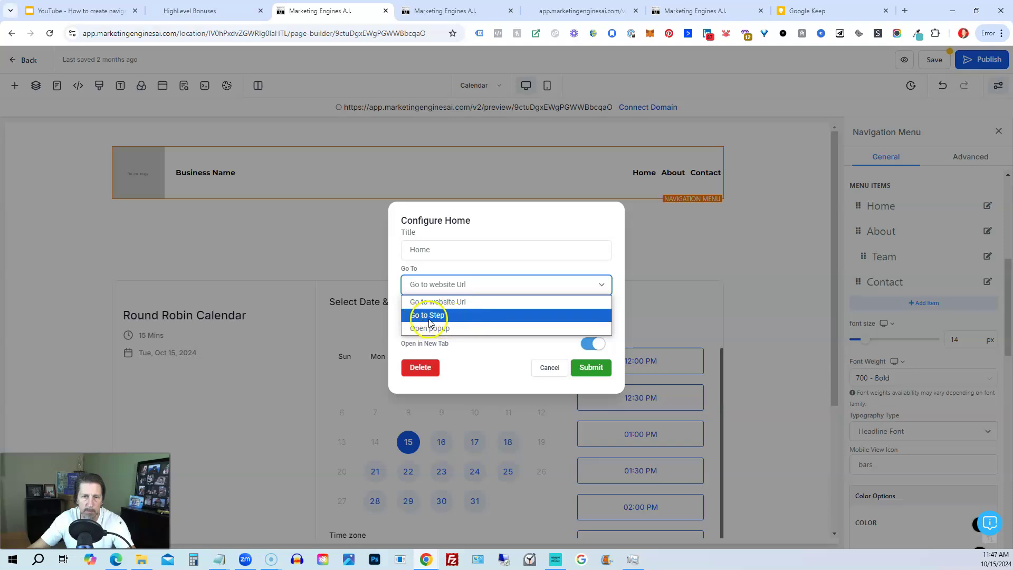
click(483, 258)
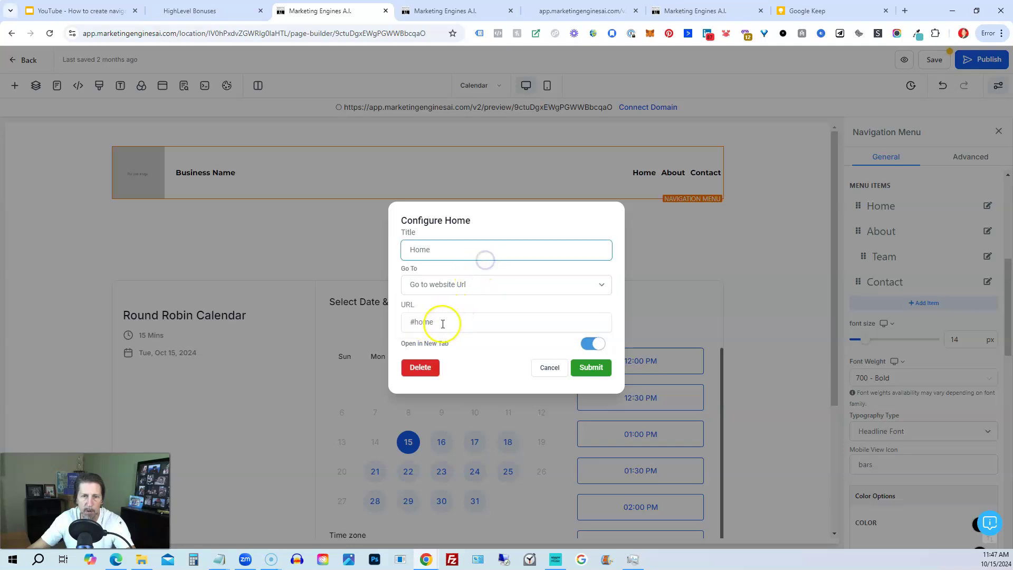
double_click(420, 321)
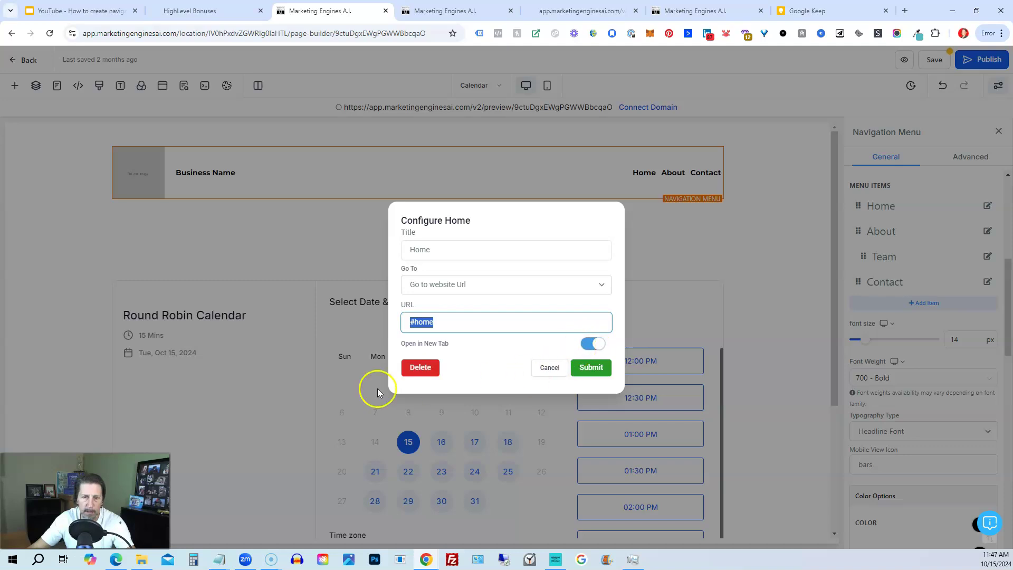
click(551, 368)
Set the navigation menu font size to 18px.
scroll(927, 331, down, 1)
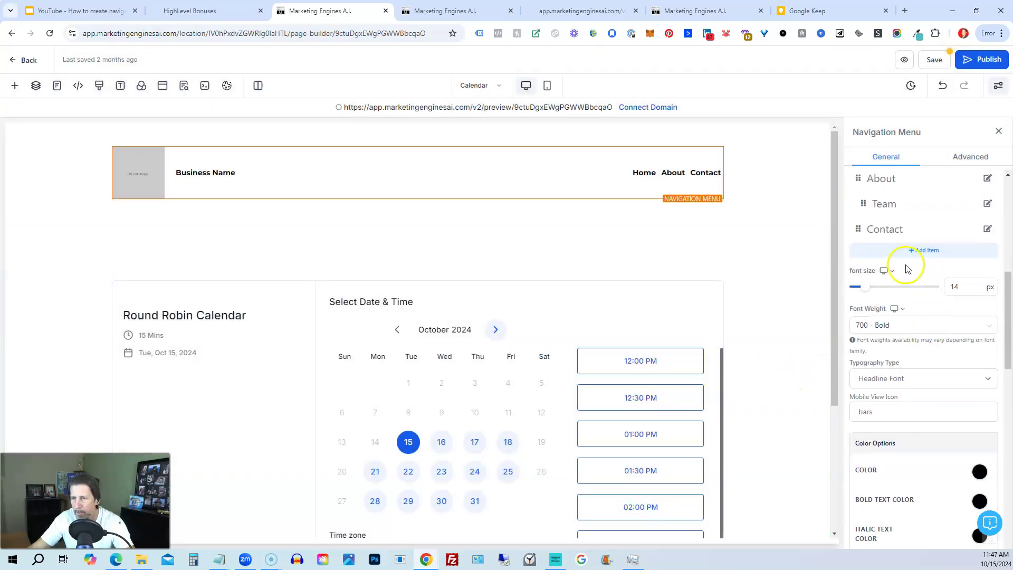
click(961, 286)
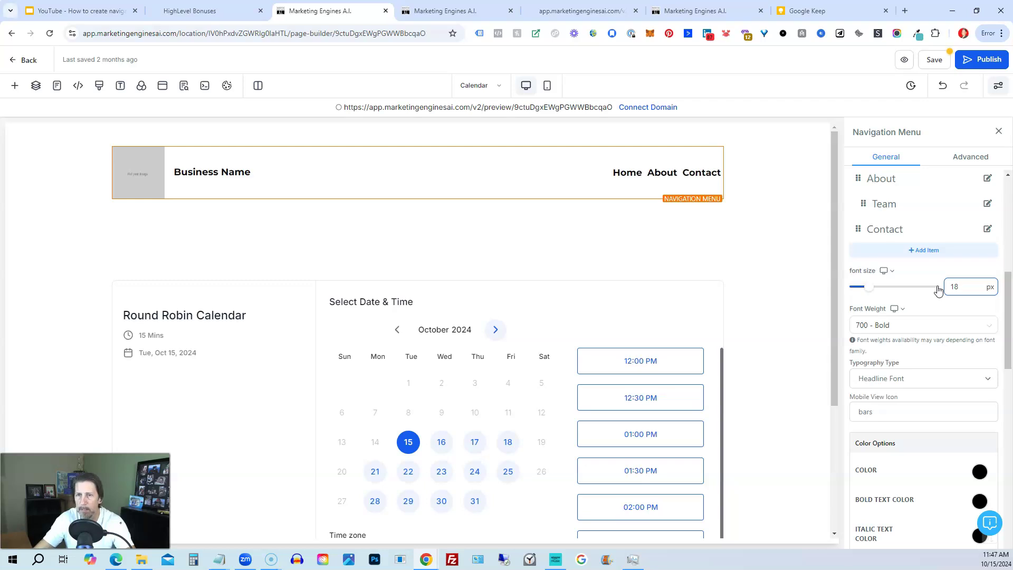
click(895, 326)
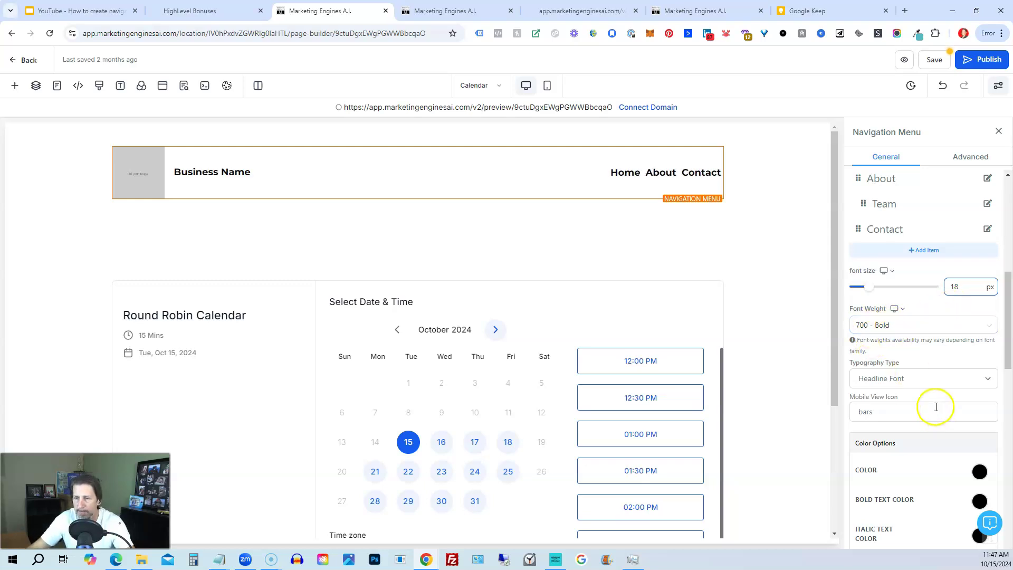
Check the mobile menu icon options and preview the menu in mobile, then desktop layout.
scroll(929, 405, down, 3)
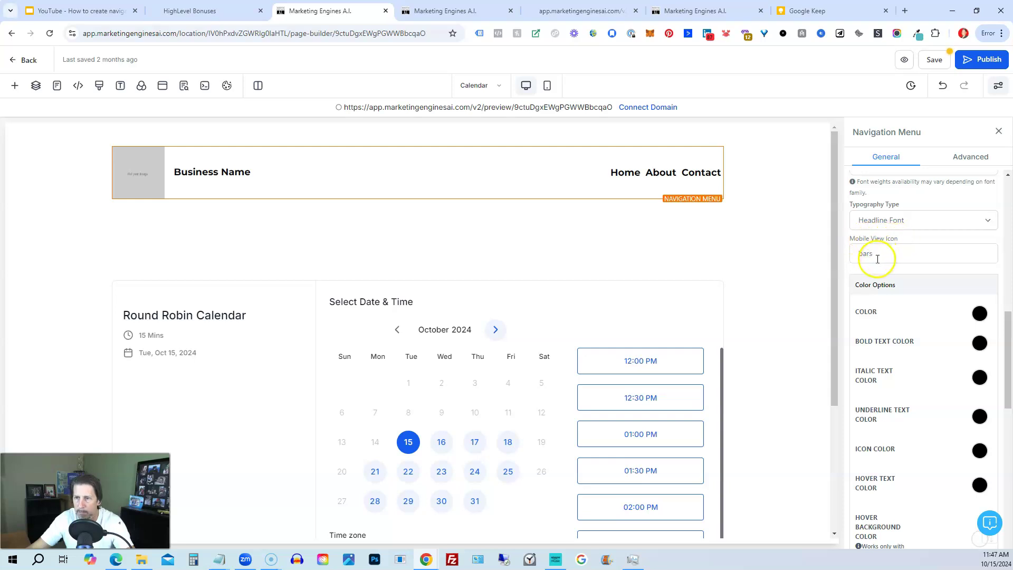
click(877, 258)
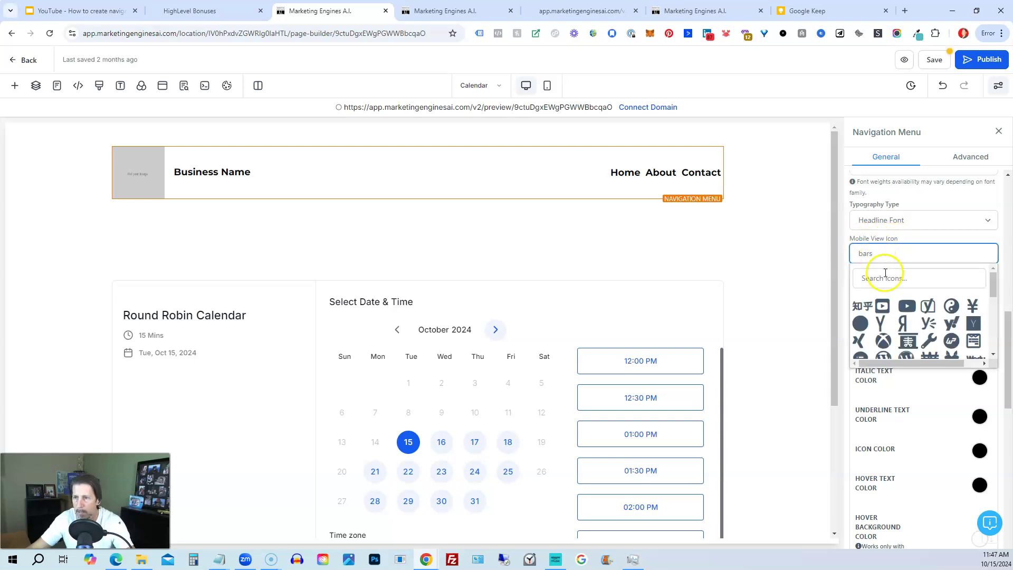
click(882, 263)
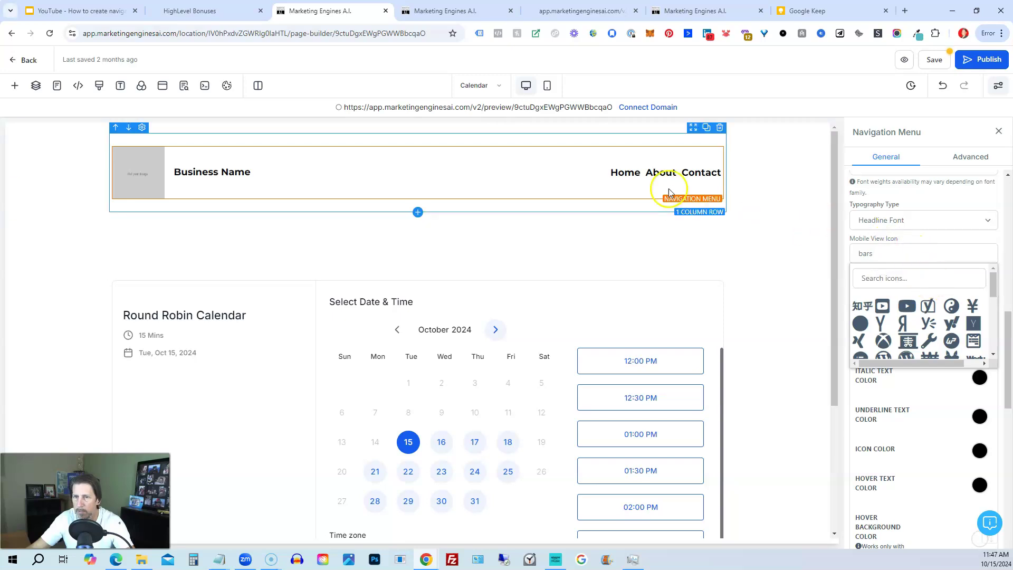
click(549, 88)
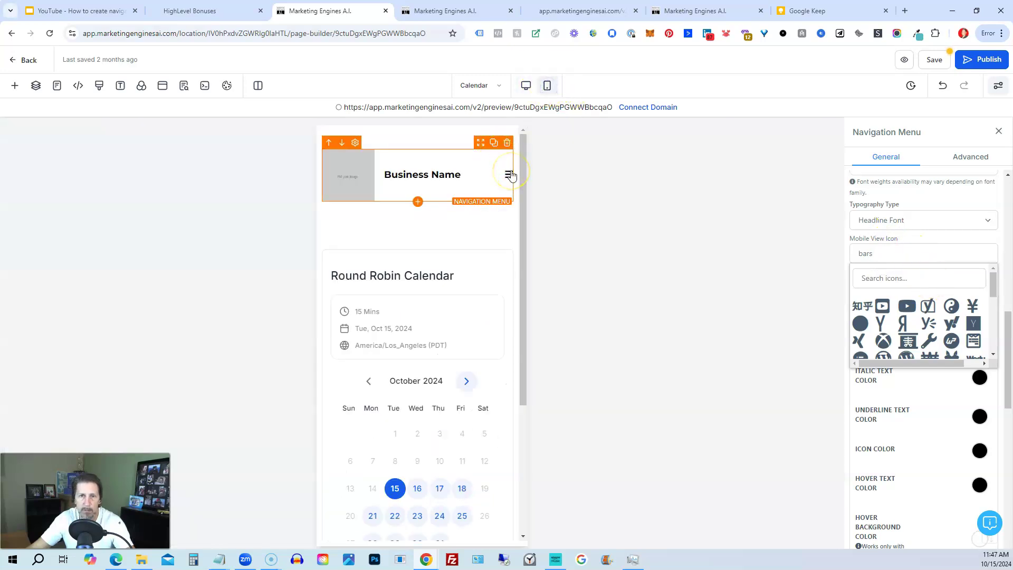
click(526, 86)
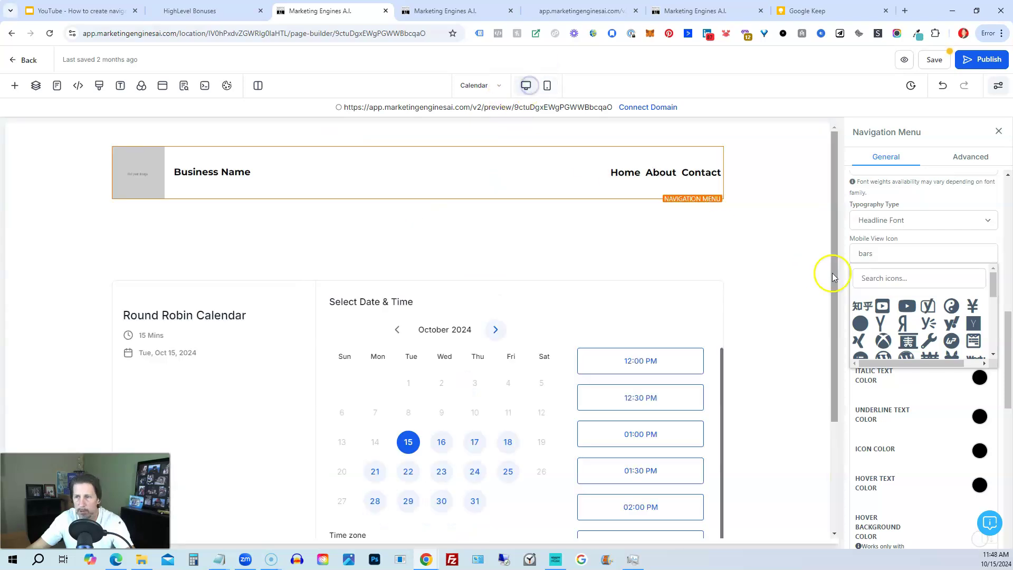
scroll(915, 436, down, 2)
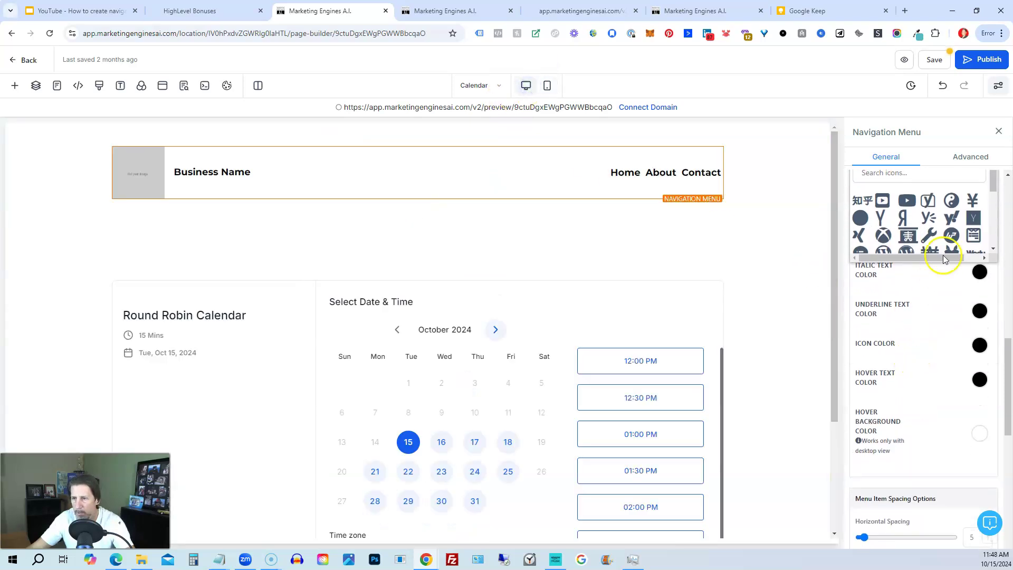
click(988, 201)
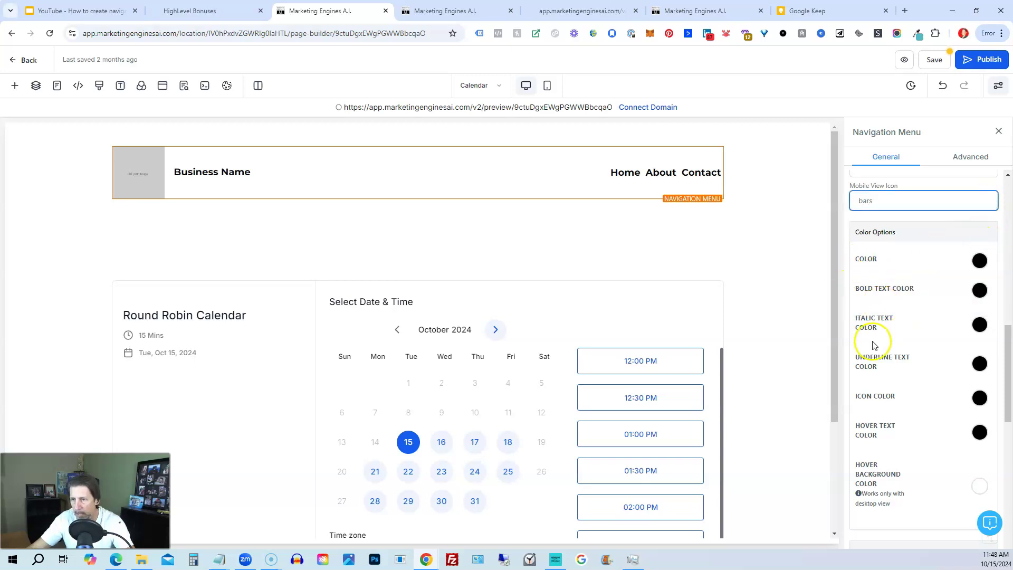
Set Horizontal Spacing to 10 to spread Home, About and Contact further apart.
scroll(887, 359, down, 2)
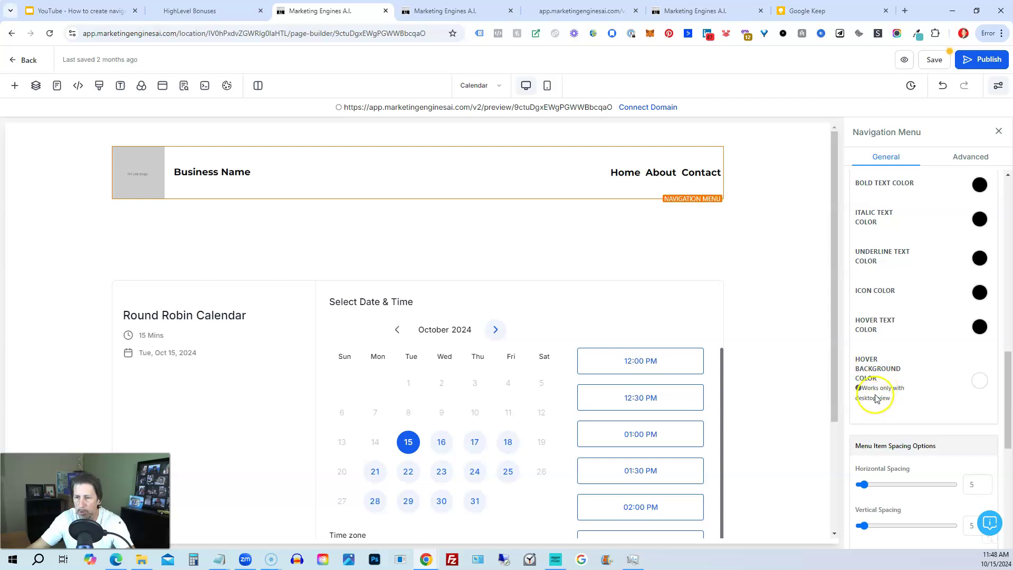
scroll(923, 396, down, 2)
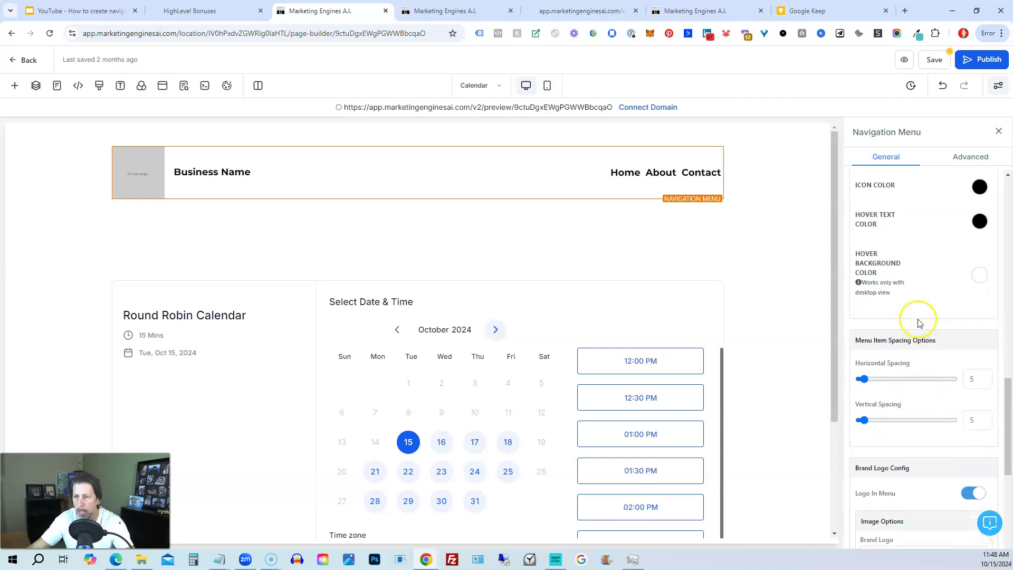
scroll(904, 328, down, 2)
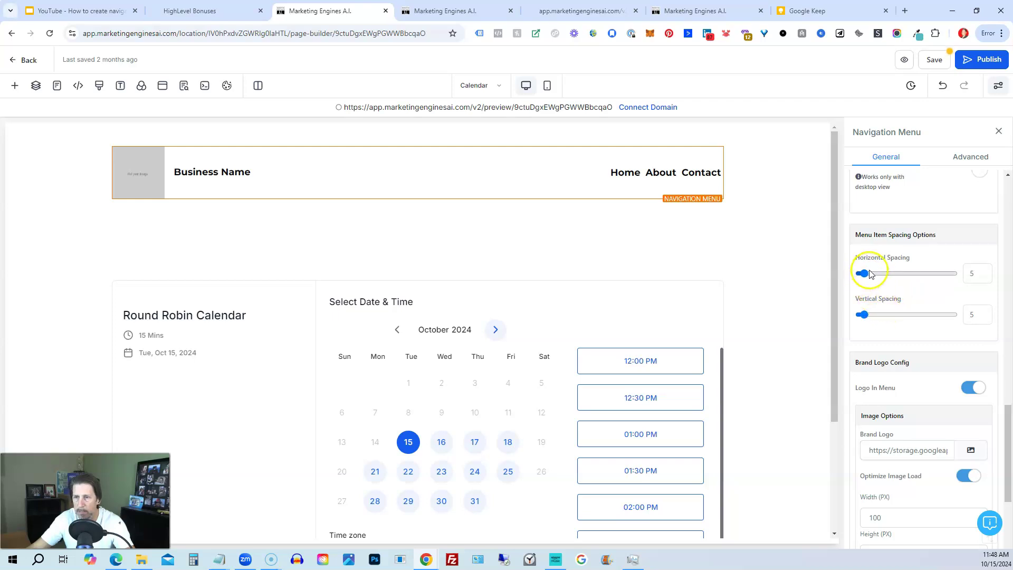
mouse_move(864, 273)
mouse_down()
mouse_move(904, 275)
mouse_move(871, 283)
mouse_move(868, 274)
mouse_up()
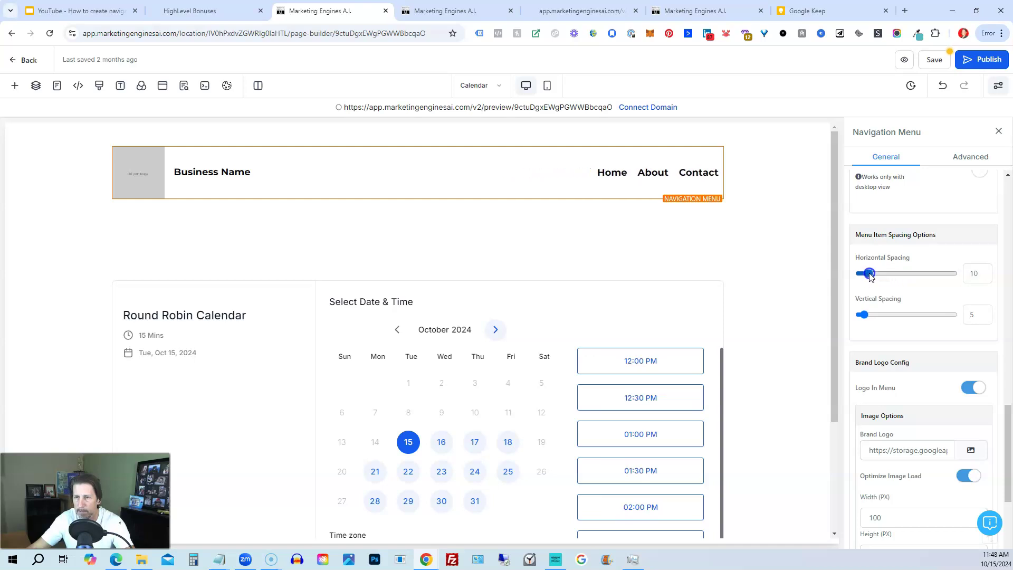
Switch off Logo In Menu to remove the logo from the header.
scroll(917, 381, down, 1)
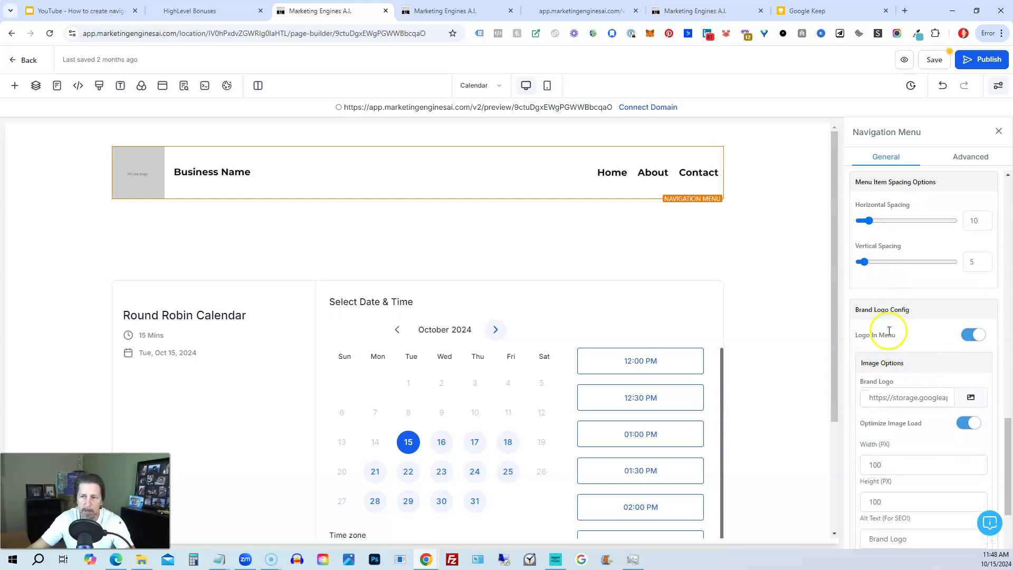
click(972, 335)
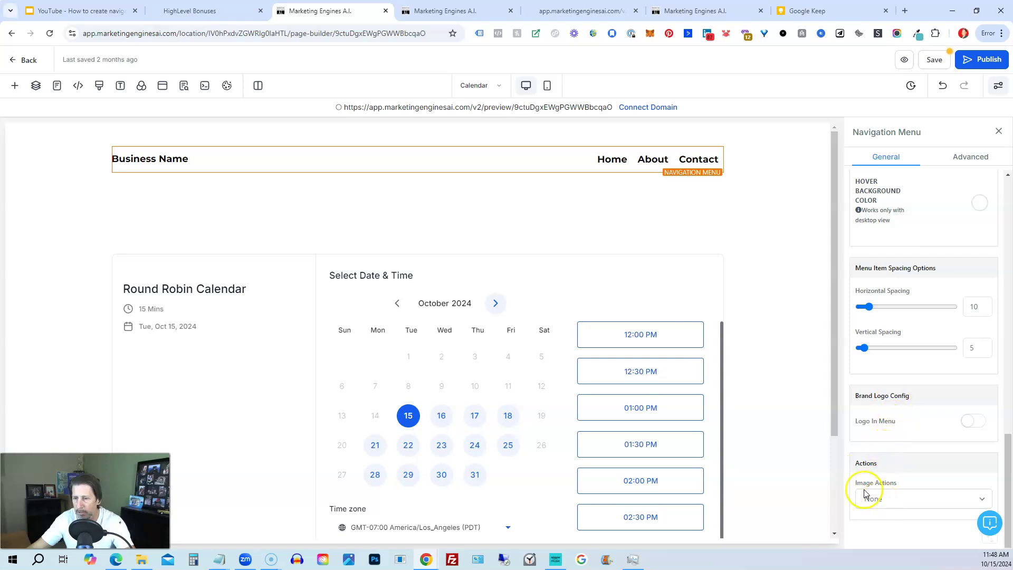
scroll(919, 296, up, 8)
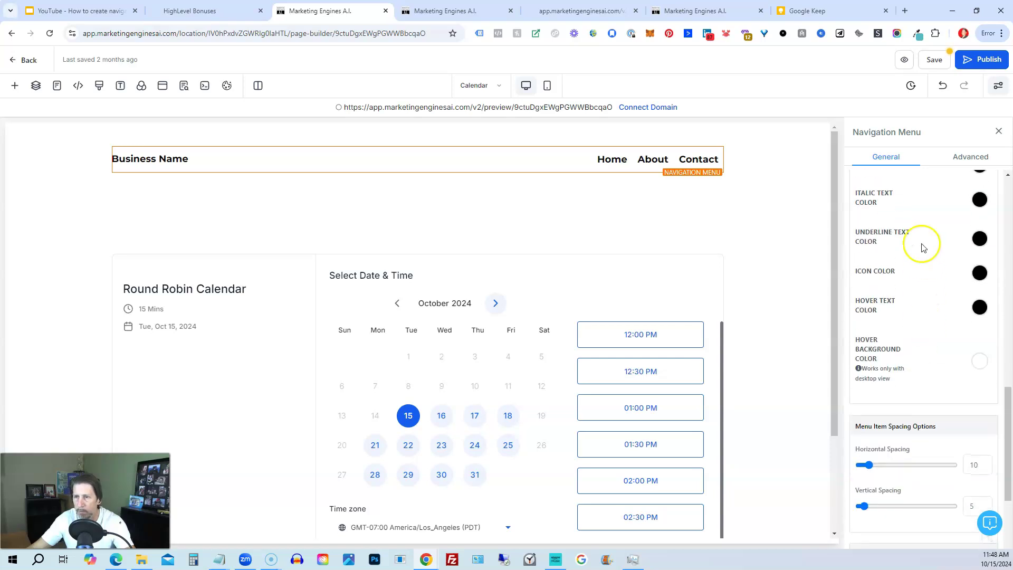
scroll(919, 264, up, 5)
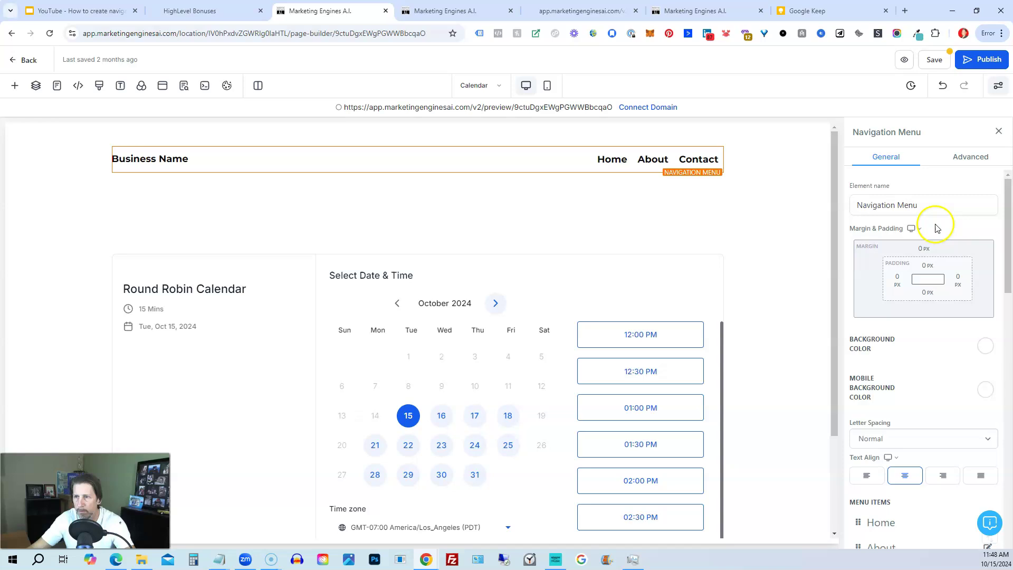
In Advanced settings, switch off Headline In Menu to hide the Business Name.
click(970, 157)
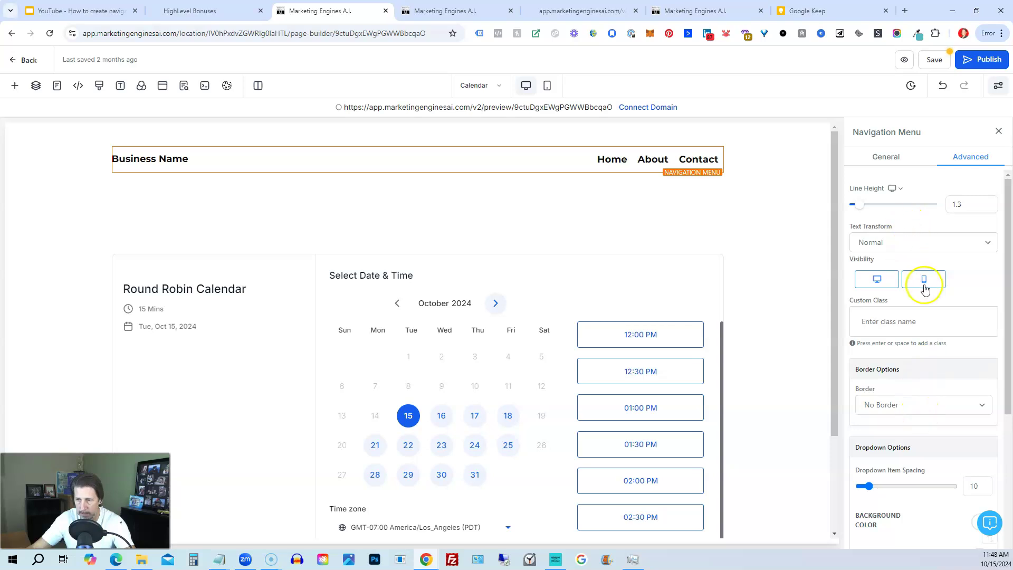
scroll(944, 335, down, 2)
scroll(939, 327, down, 1)
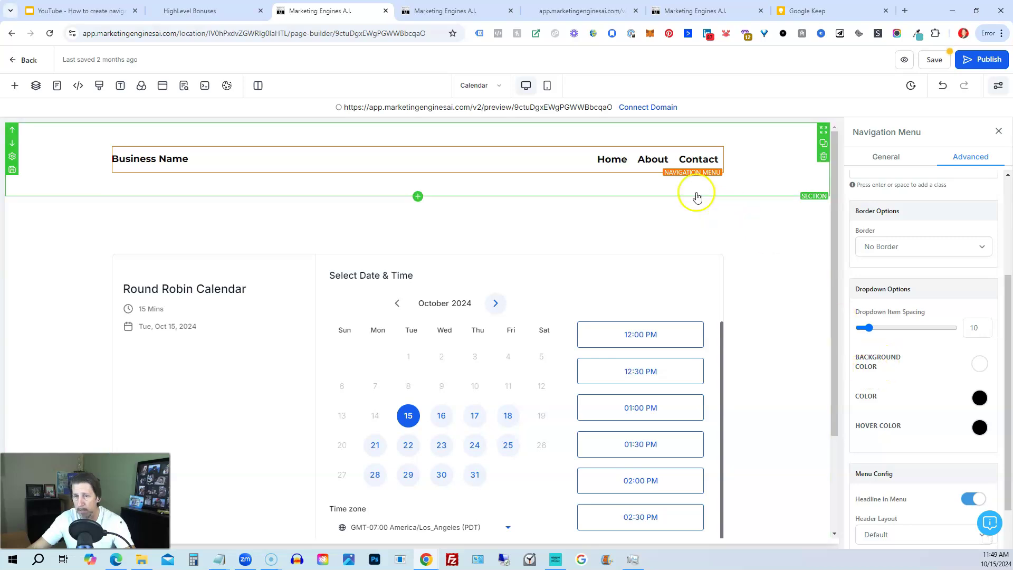
mouse_move(654, 161)
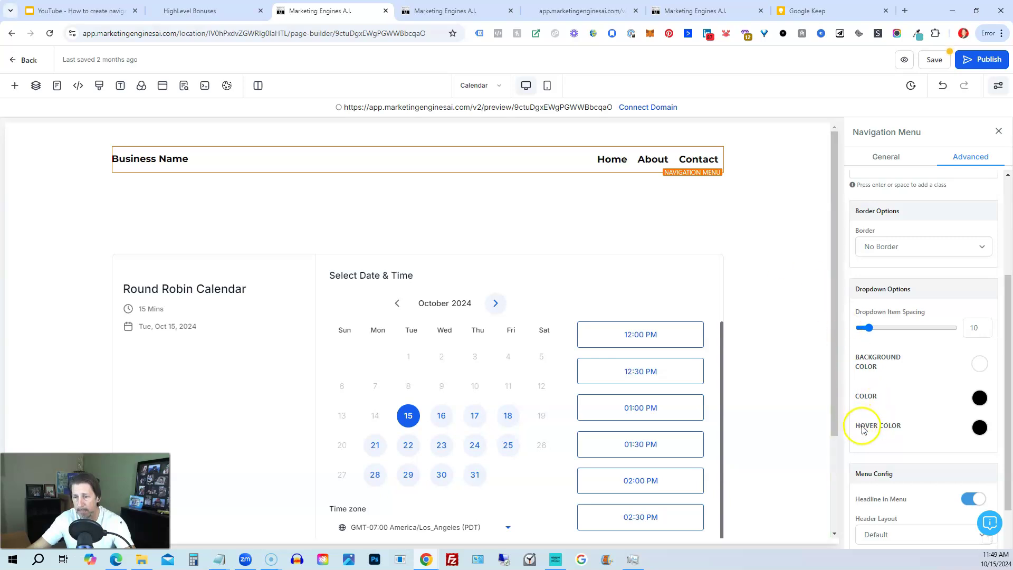
scroll(891, 428, down, 1)
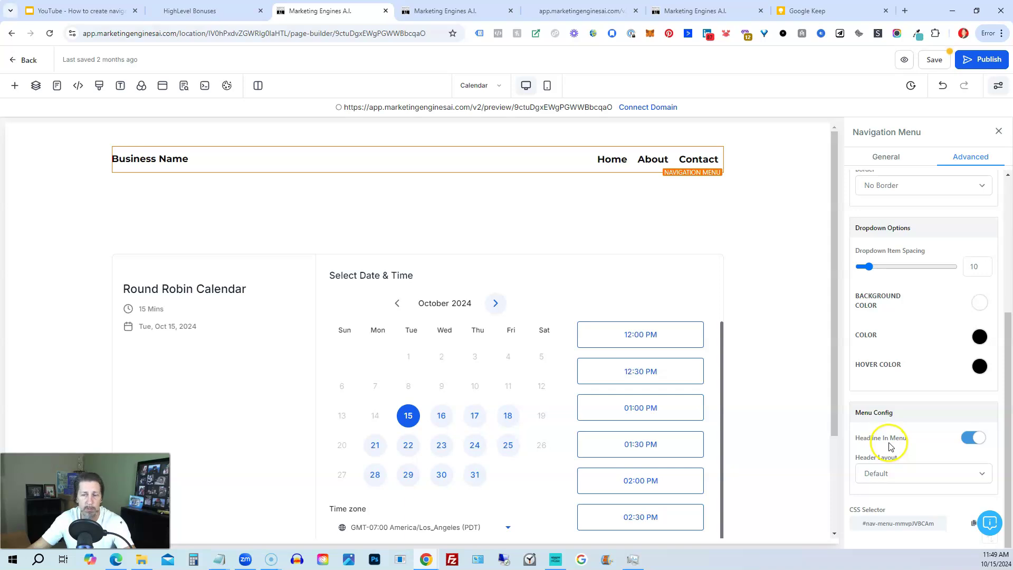
click(972, 438)
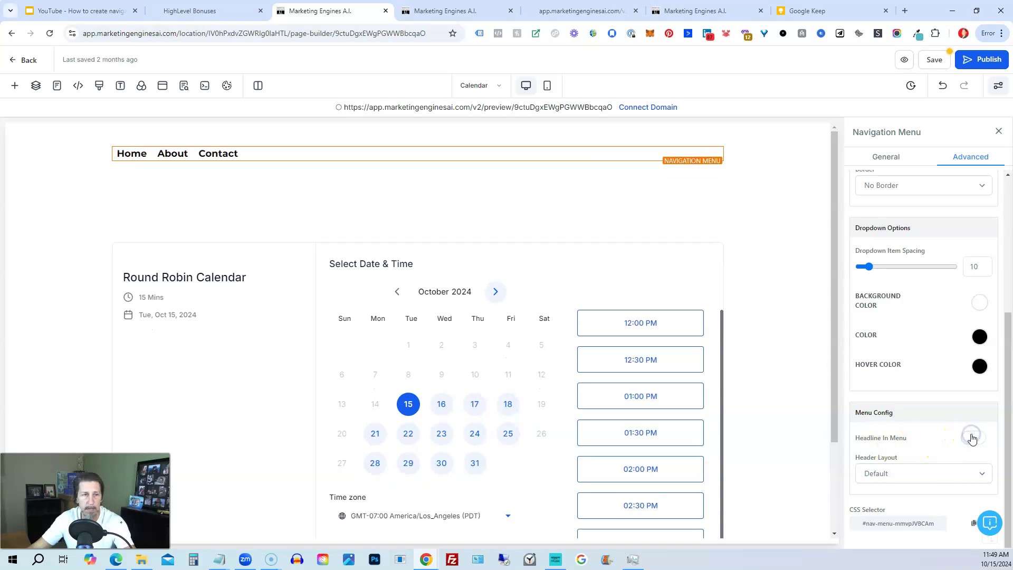
click(972, 437)
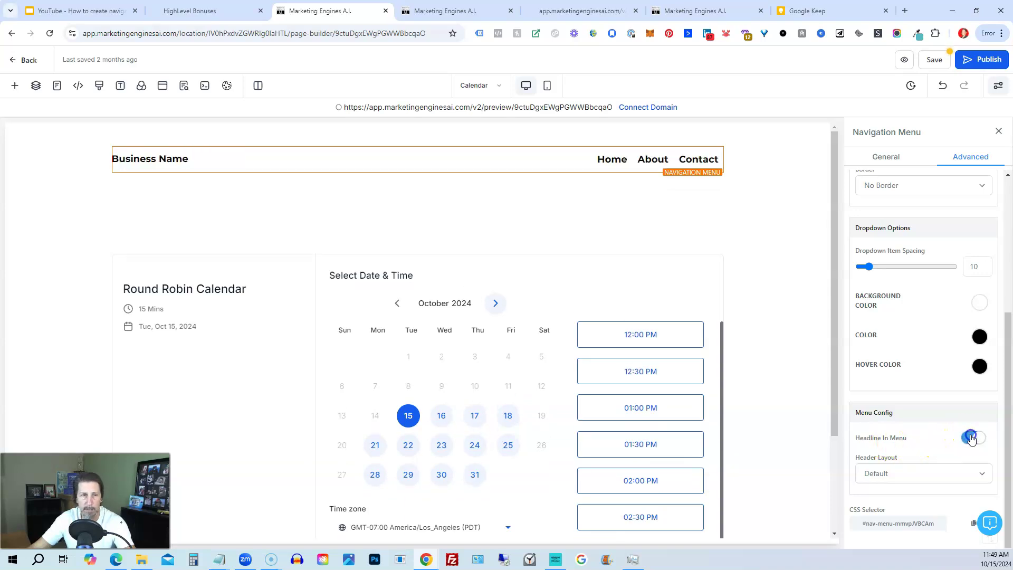
click(973, 438)
click(969, 437)
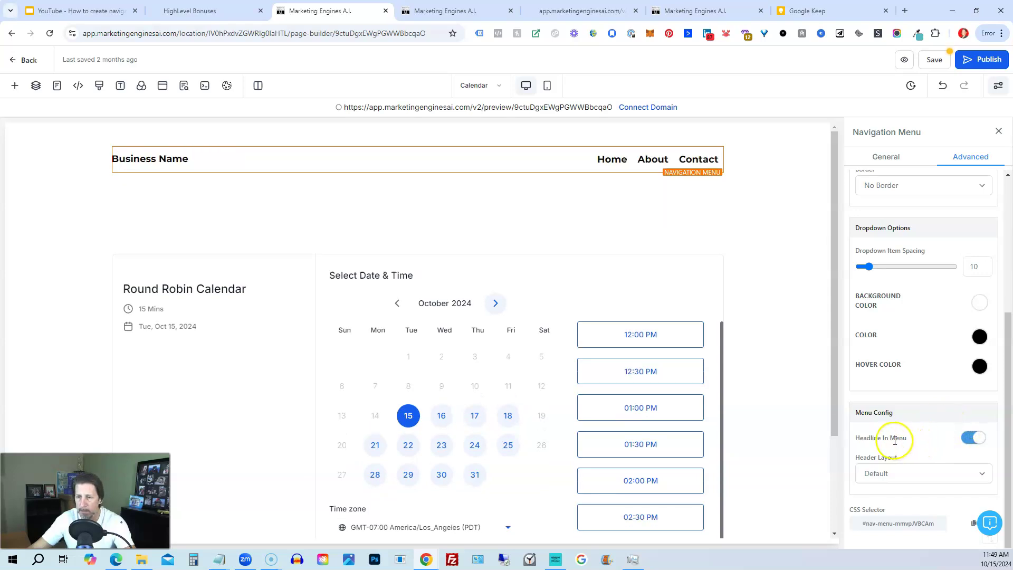
click(970, 439)
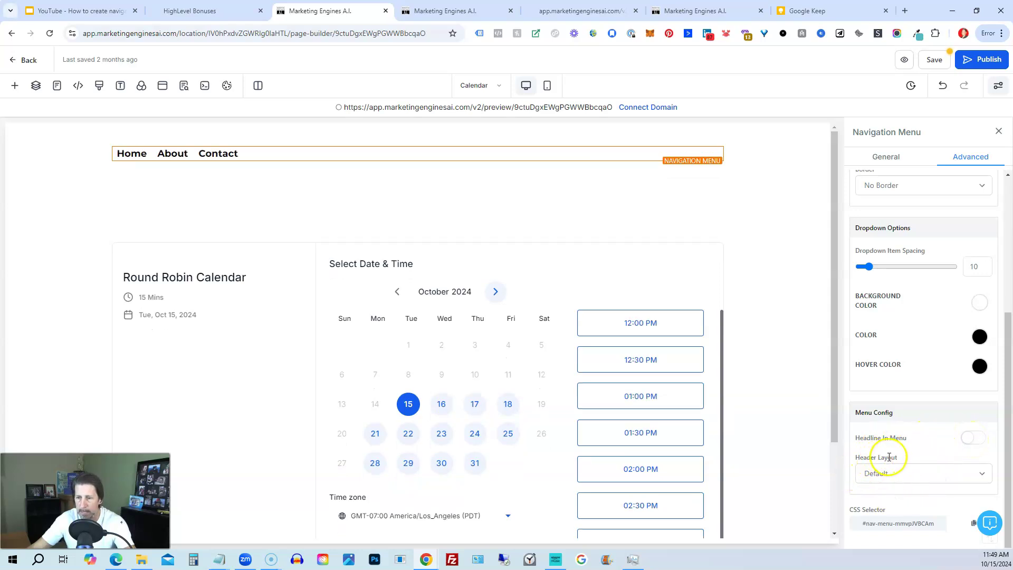
Set the Header Layout to reverse so the menu links sit on the right.
click(894, 472)
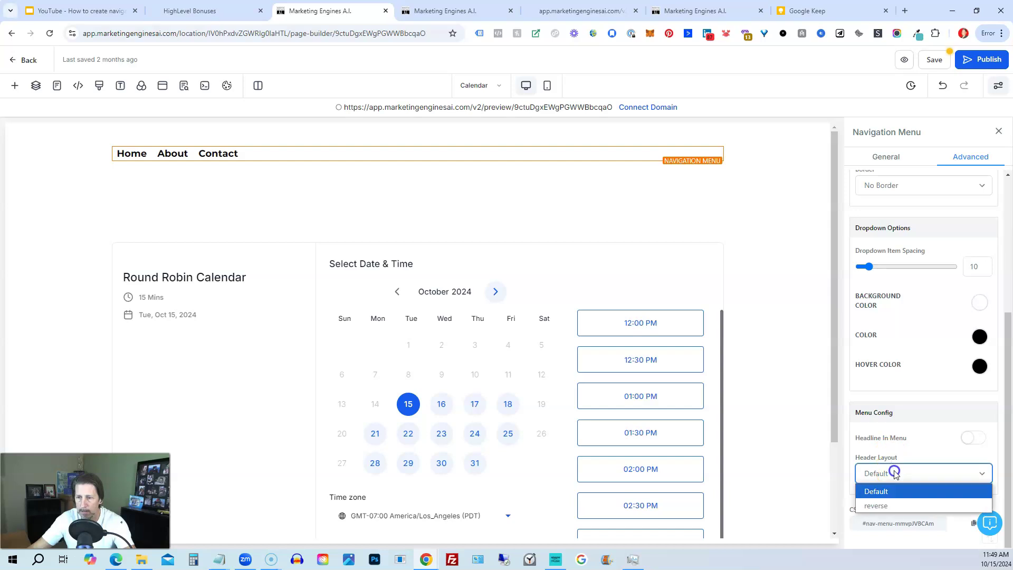
click(900, 504)
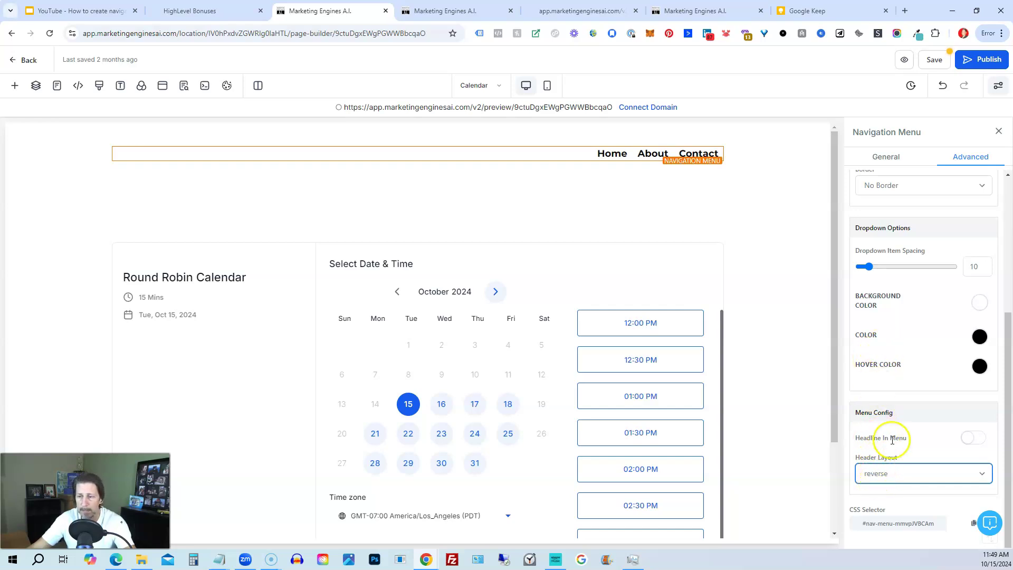
scroll(918, 321, up, 4)
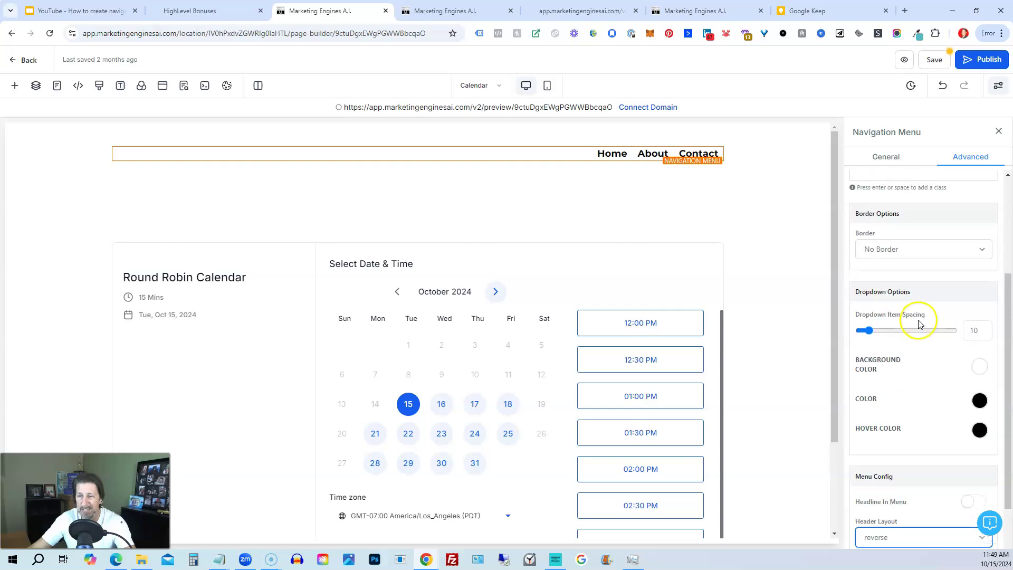
Insert a two-column row below the navigation menu.
click(888, 159)
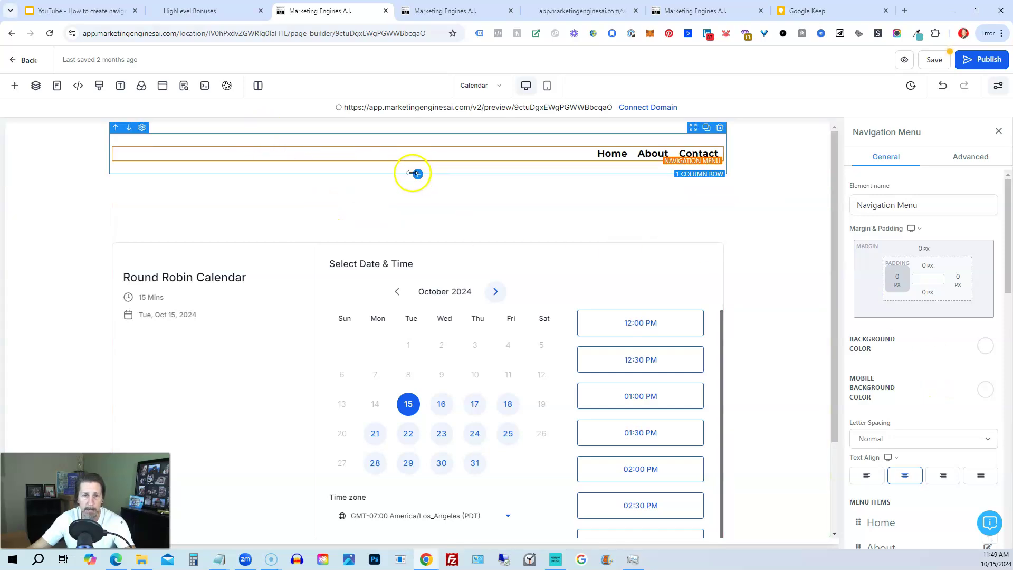
click(417, 181)
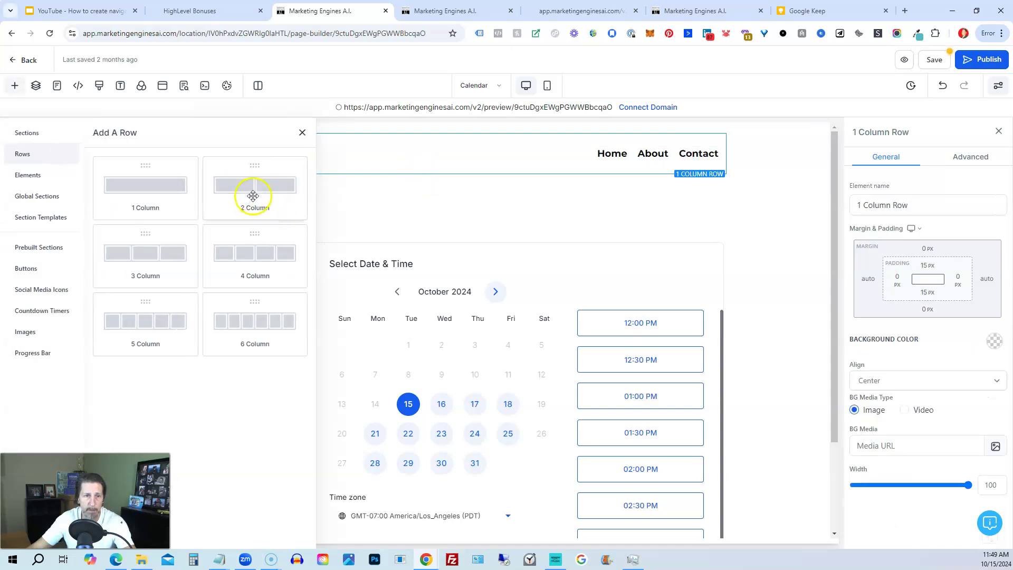
drag(256, 195, 470, 172)
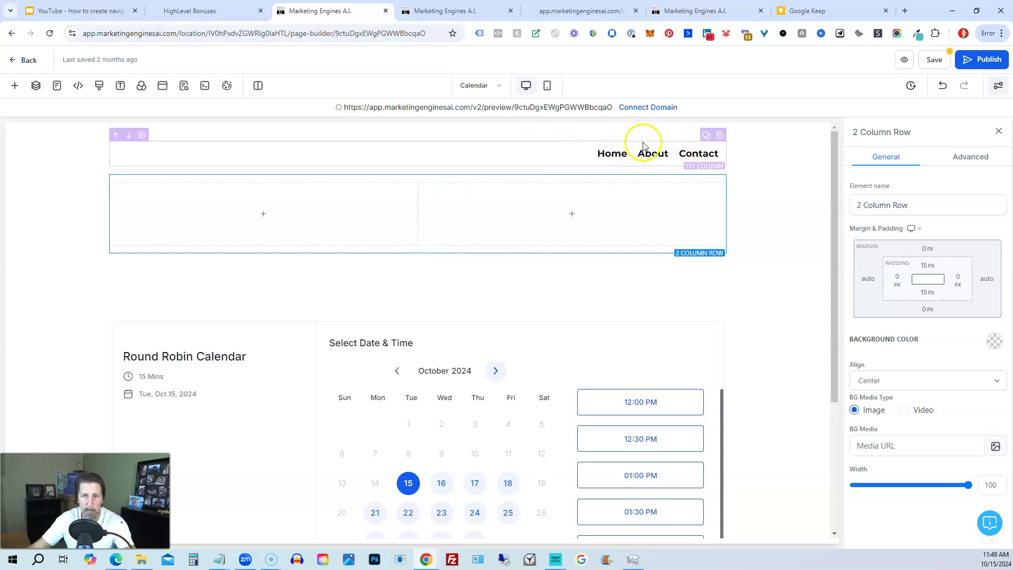
Move the navigation menu into the right column and delete the empty original row.
drag(691, 144, 626, 219)
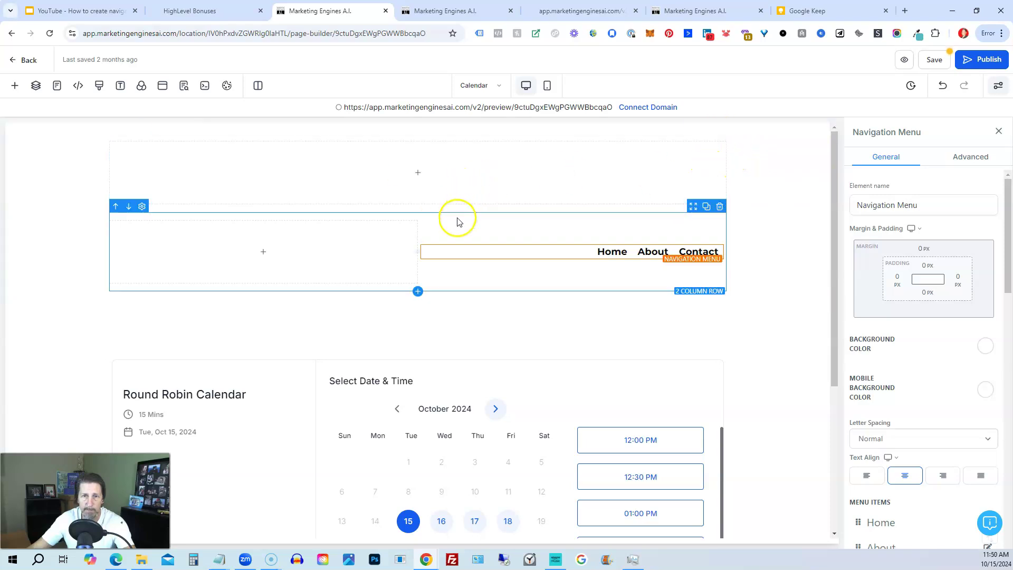
click(721, 129)
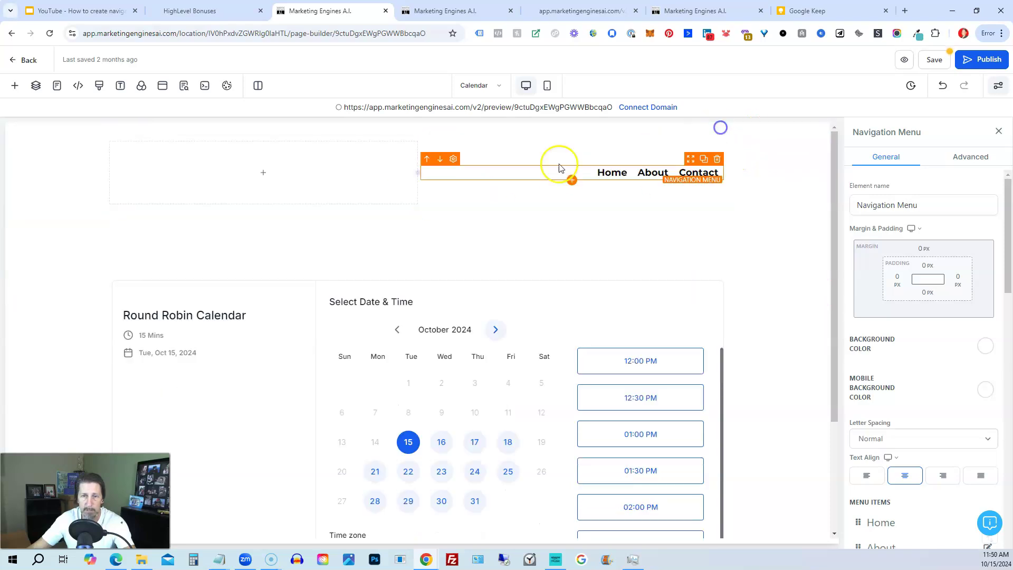
click(266, 174)
scroll(237, 314, down, 5)
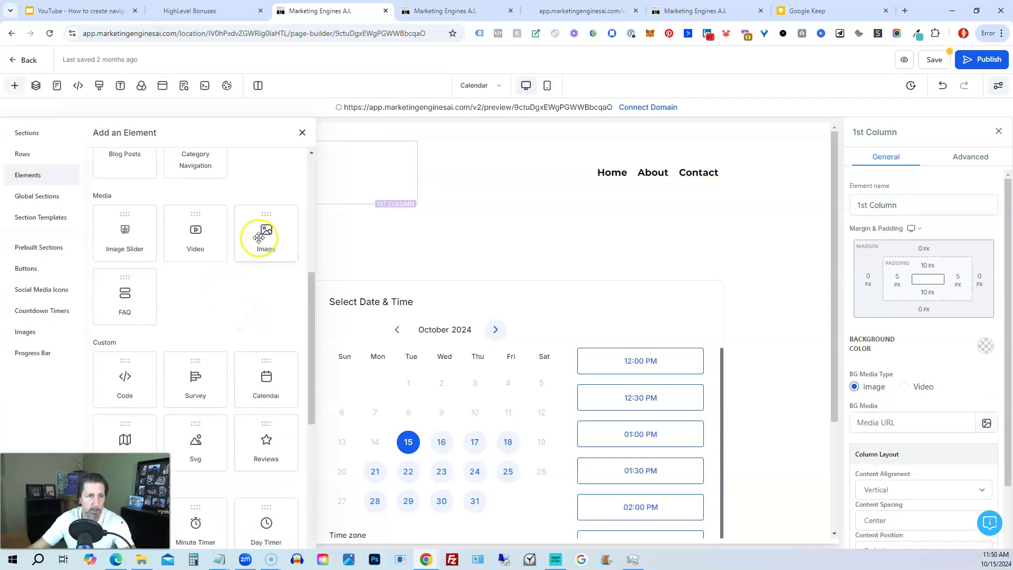
Add an image to the left column, set its width to 150 px, and narrow that column.
click(267, 231)
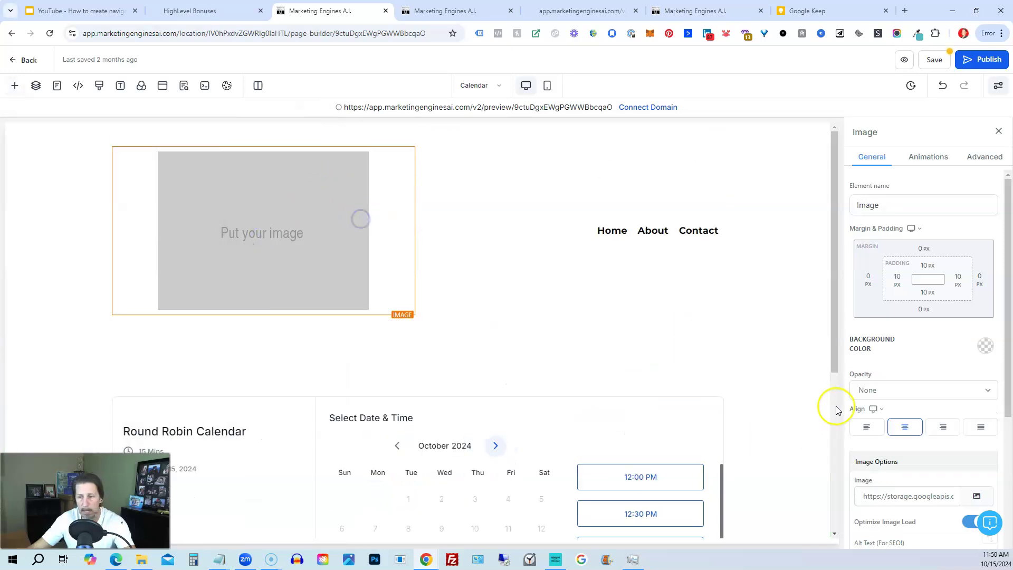
scroll(928, 359, down, 4)
click(882, 425)
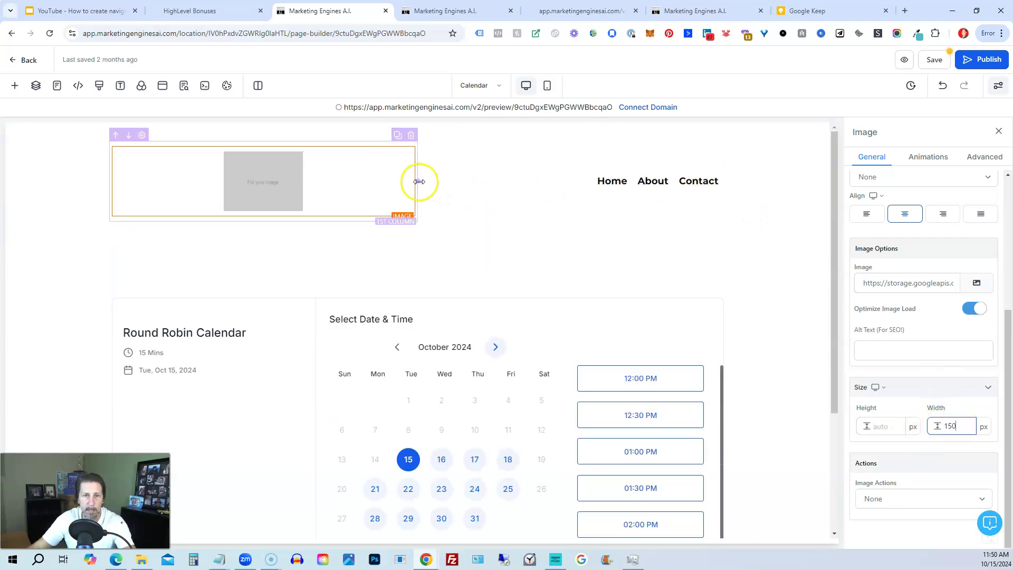
drag(419, 181, 234, 179)
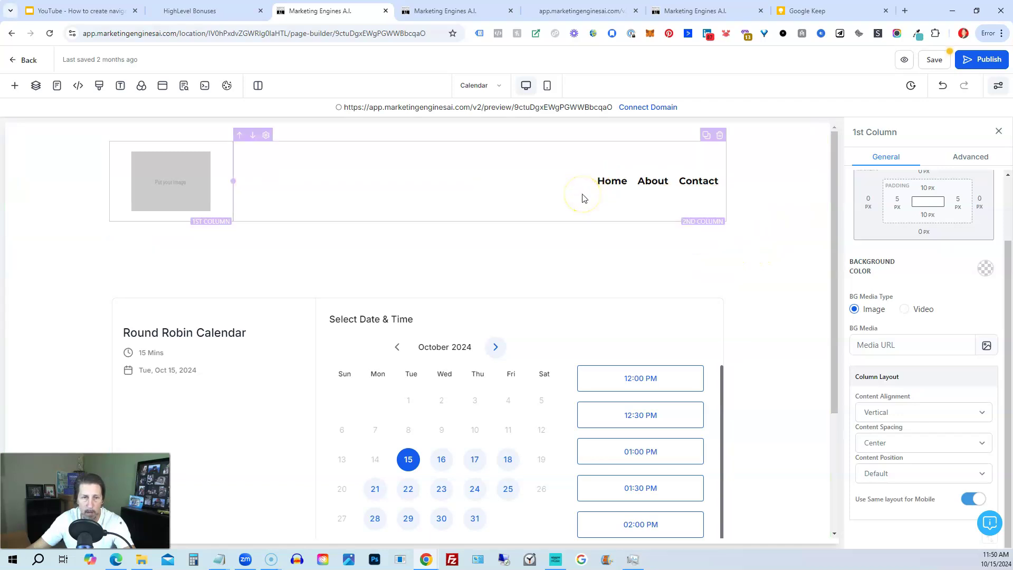
click(547, 92)
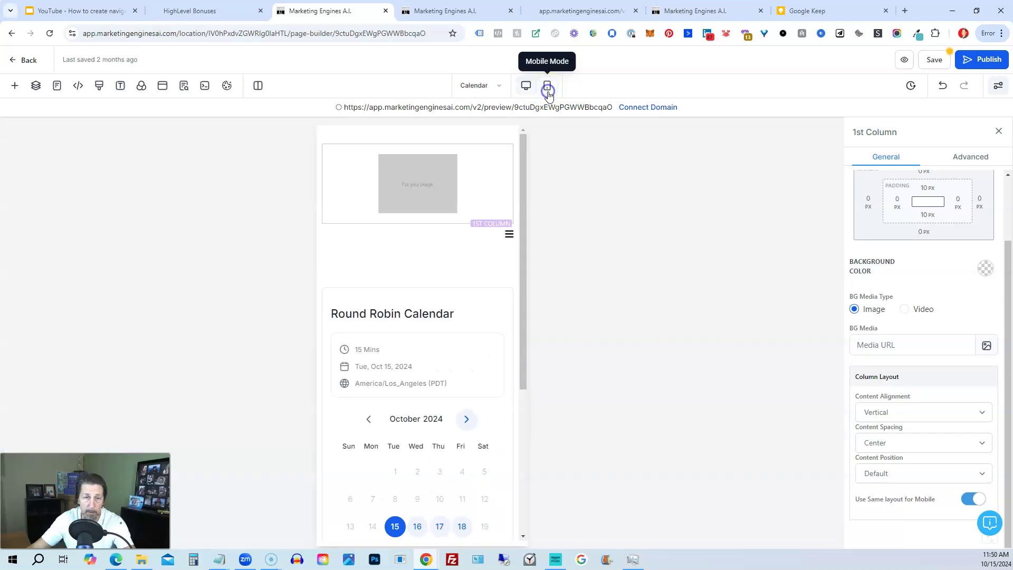
click(509, 235)
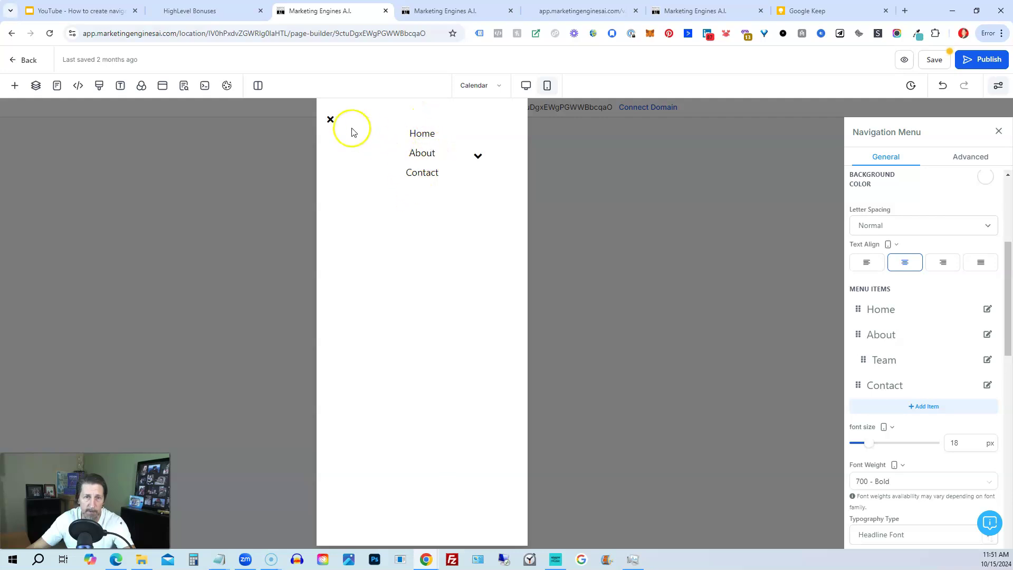
click(331, 120)
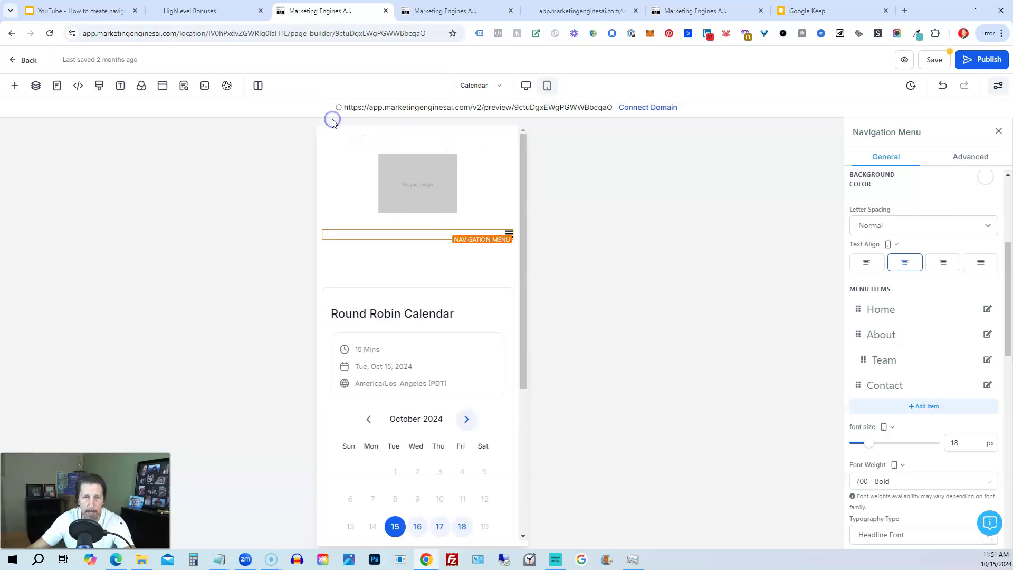
click(526, 89)
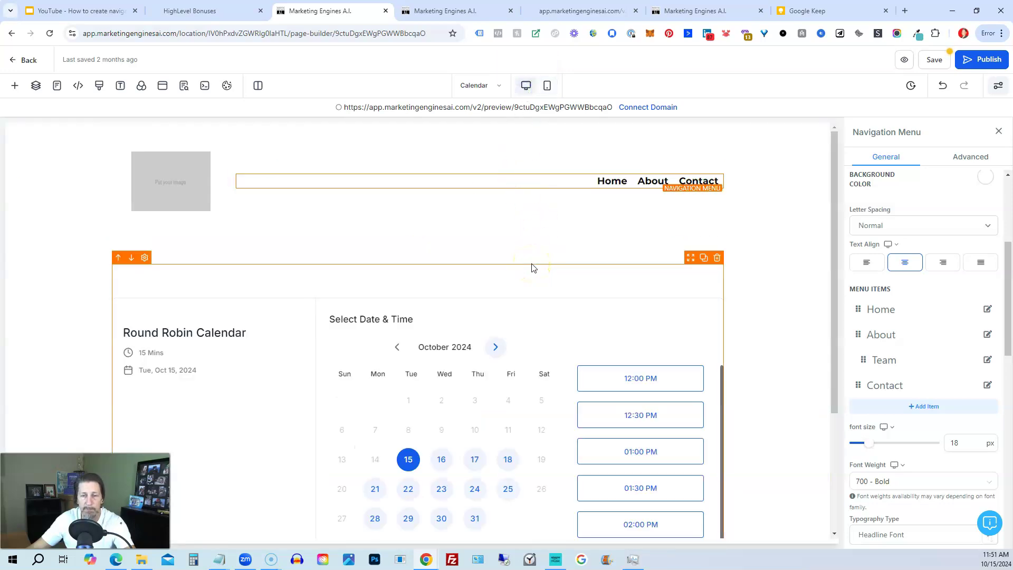
Select the calendar section and bring up the HighLevel Bonuses landing page preview.
click(532, 256)
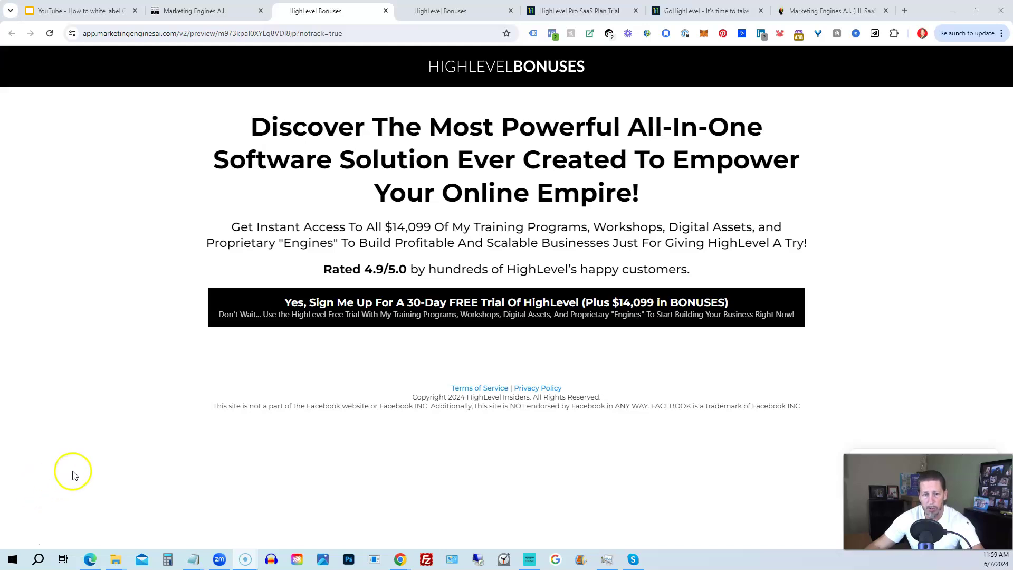
Open the 'Yes, Sign Me Up' free-trial popup, then switch to the video HighLevel Bonuses page.
click(377, 317)
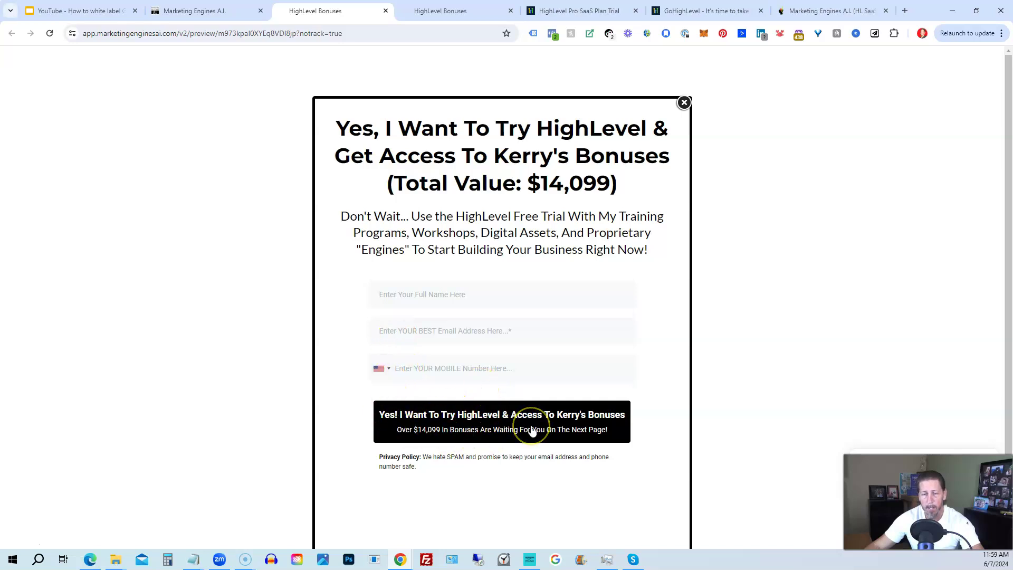
click(449, 11)
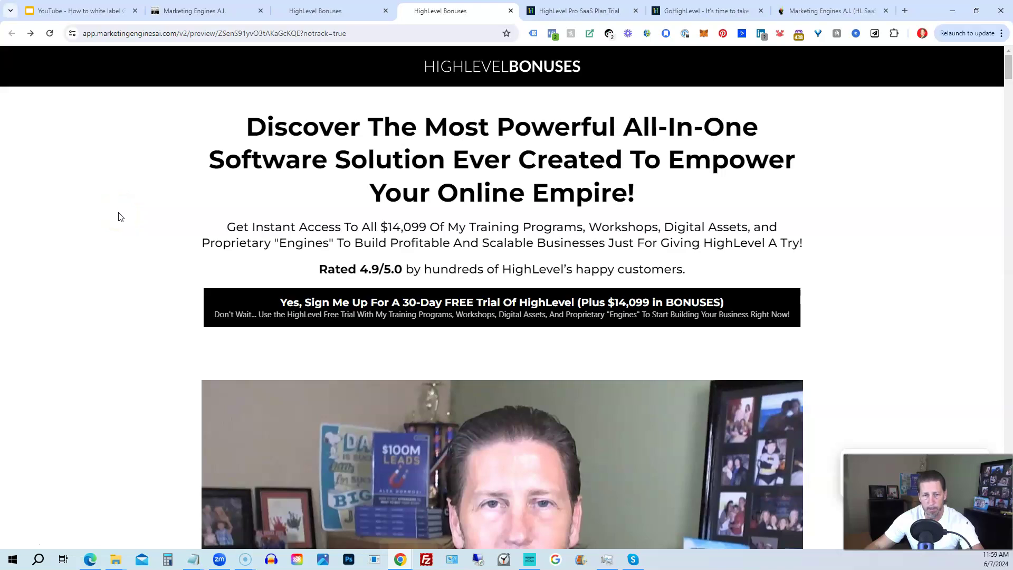
Scroll past the intro video and Kerry Knoll stats to the HighLevel Insiders free-trial section.
scroll(120, 217, down, 5)
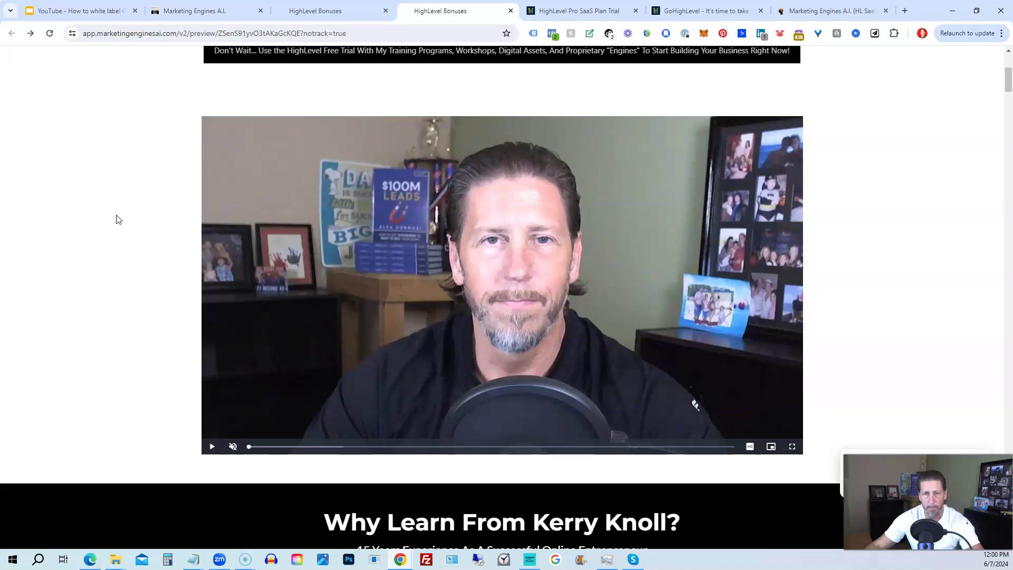
scroll(112, 222, down, 4)
scroll(110, 222, down, 8)
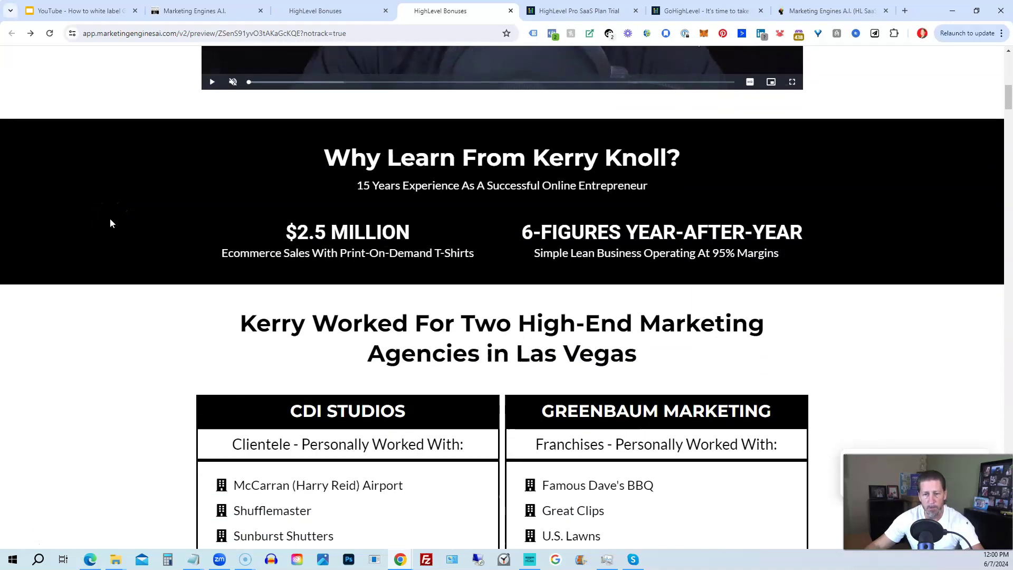
scroll(108, 225, down, 7)
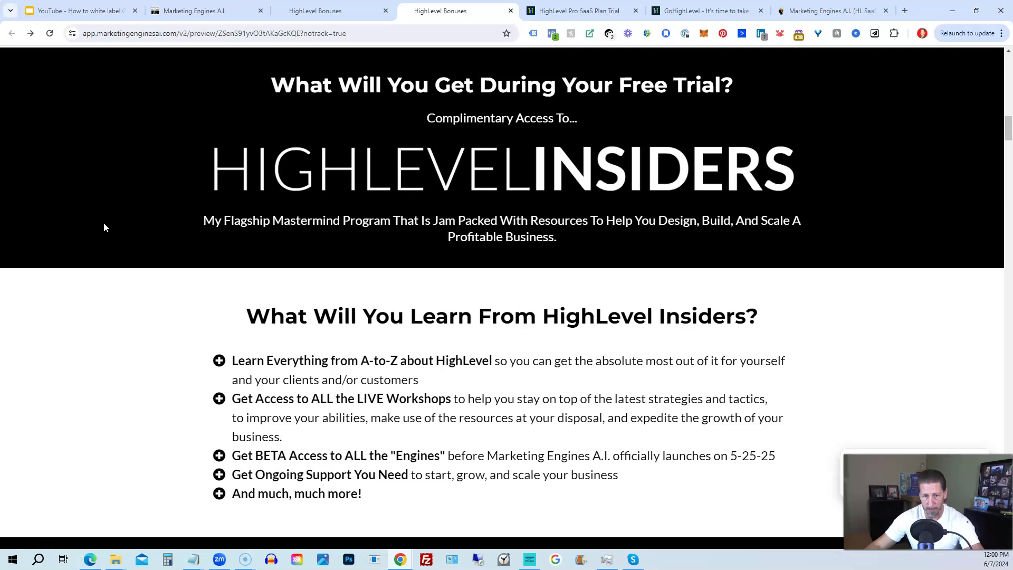
Scroll through Design/Build/Scale, Training Programs and BETA engines to the A.I. Customer Referral Engine.
click(103, 227)
scroll(112, 254, down, 7)
scroll(106, 257, down, 2)
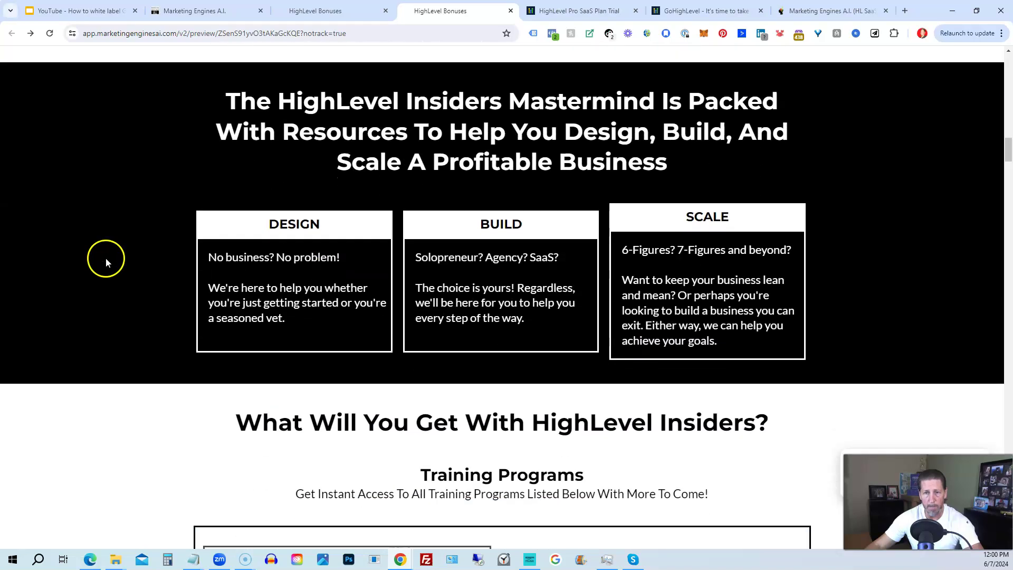
scroll(103, 256, down, 1)
scroll(104, 256, down, 6)
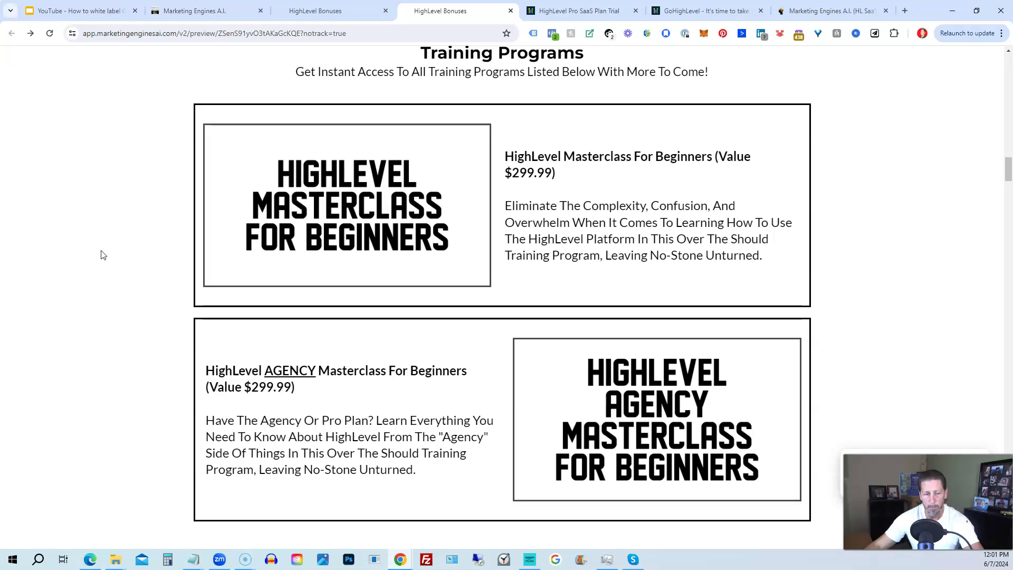
scroll(103, 255, down, 8)
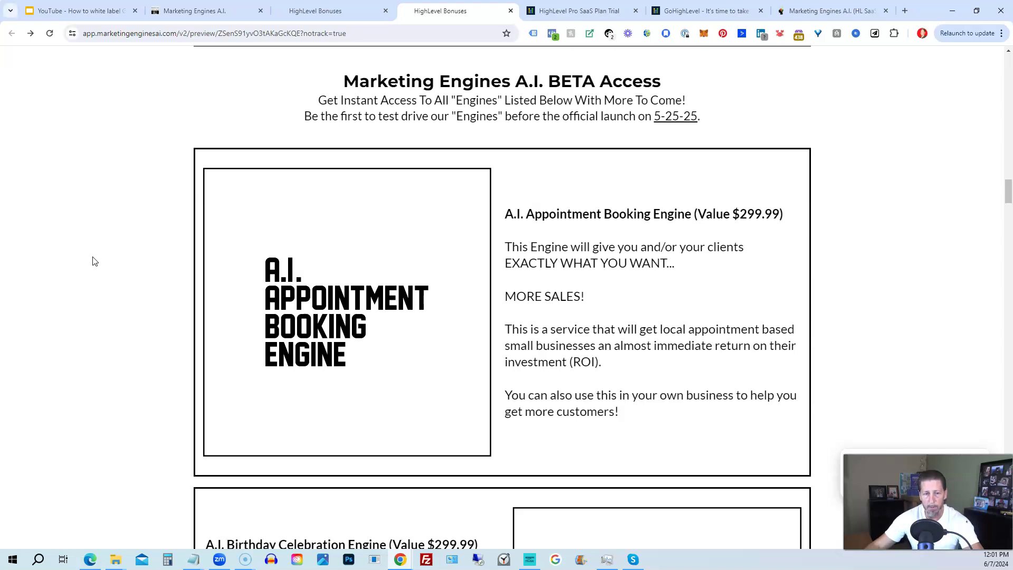
scroll(95, 262, down, 8)
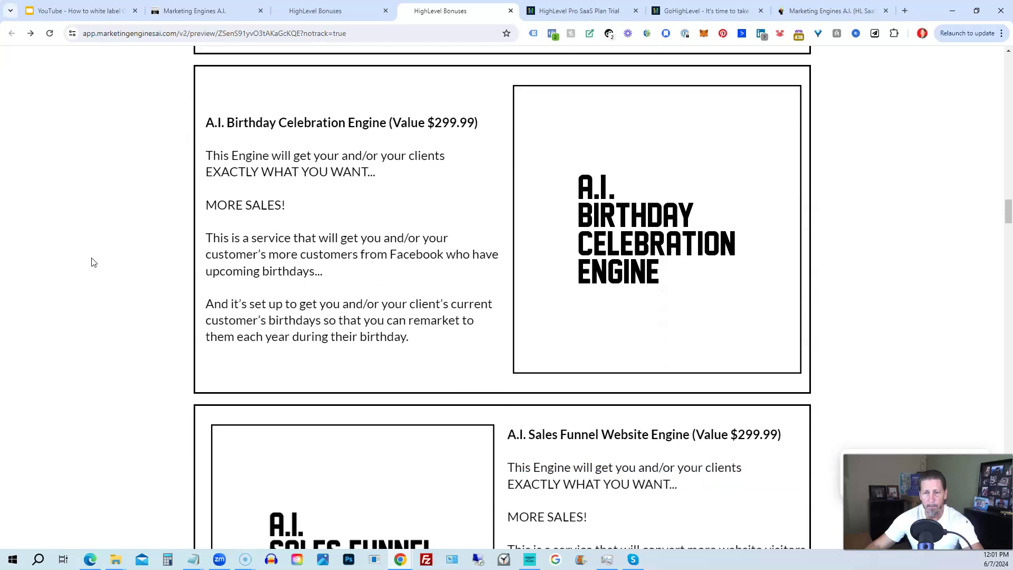
scroll(92, 262, down, 7)
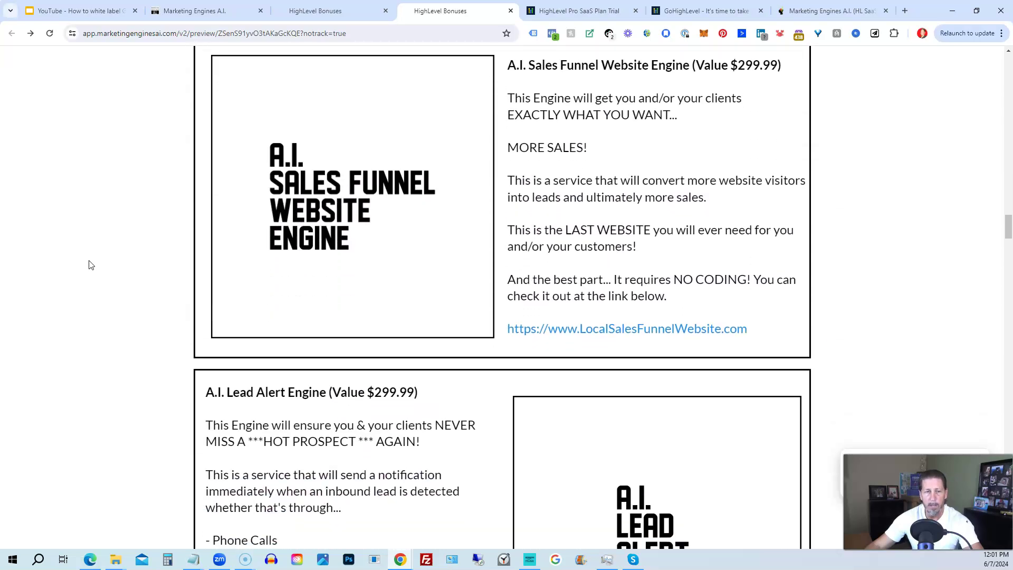
scroll(91, 265, down, 5)
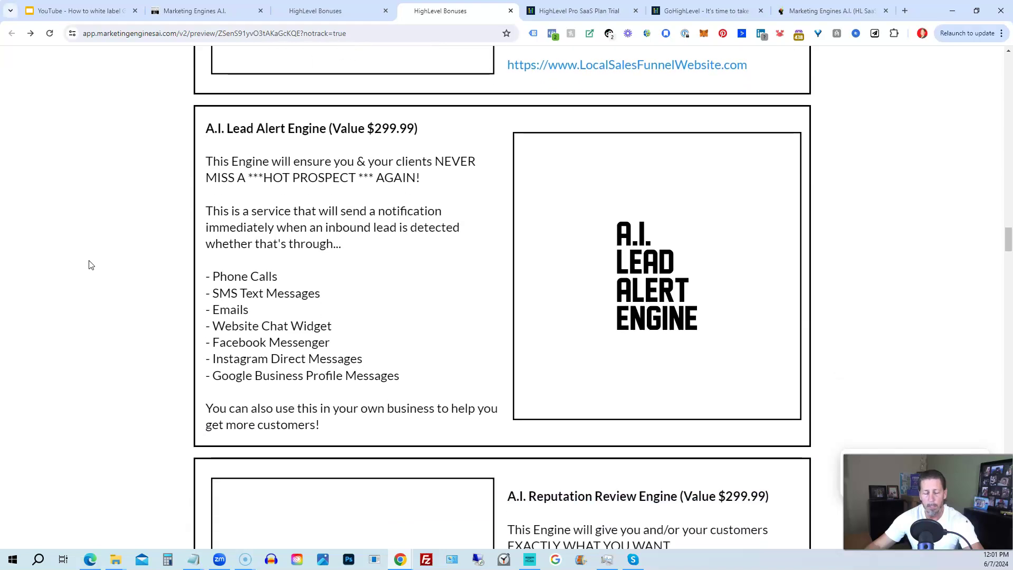
scroll(91, 264, down, 6)
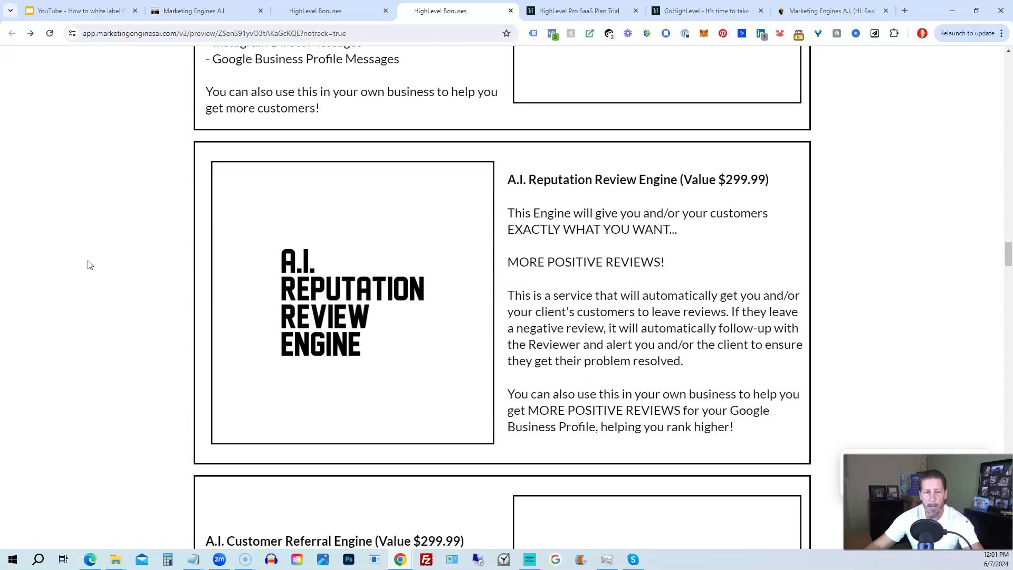
scroll(90, 264, down, 6)
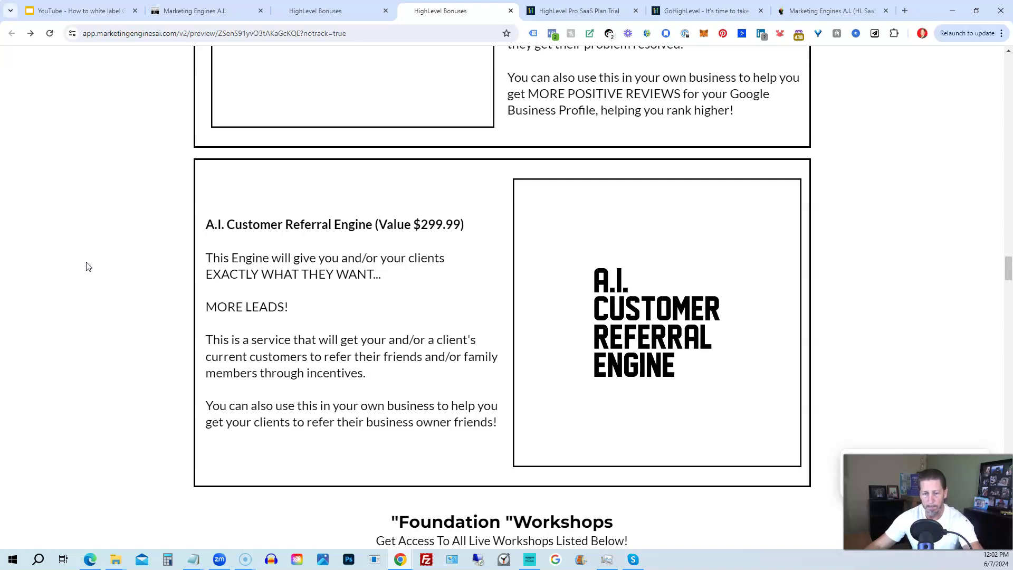
Scroll through Foundation Workshops weeks #1–#14 to the Marketing Engine Workshops heading.
scroll(89, 267, down, 8)
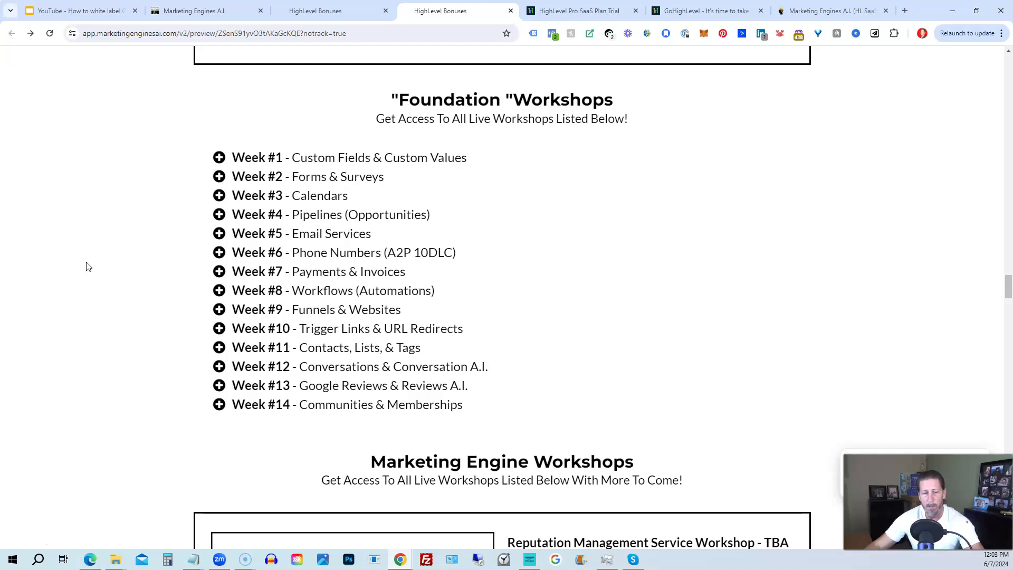
scroll(88, 266, down, 7)
Scroll past the Reputation, Customer Referral and Birthday workshop cards to 'But Wait… There's More!'.
scroll(88, 266, down, 2)
scroll(88, 266, up, 2)
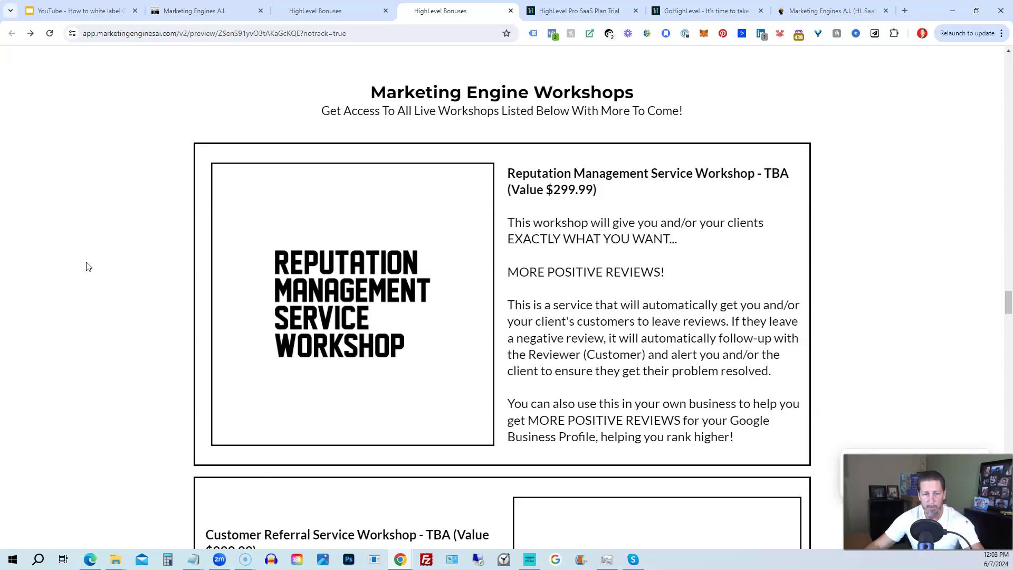
scroll(88, 267, down, 5)
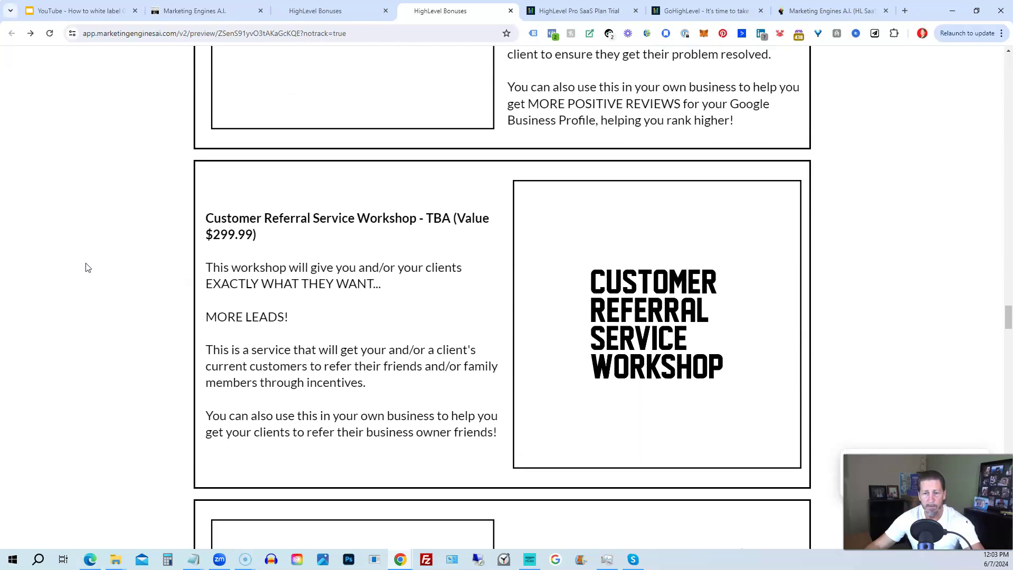
scroll(88, 268, down, 5)
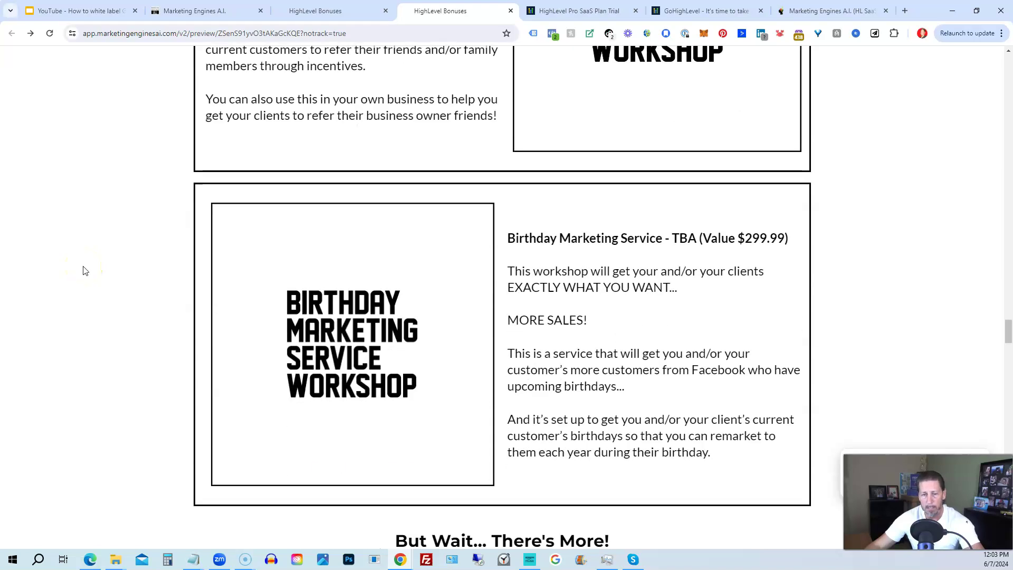
scroll(86, 271, down, 5)
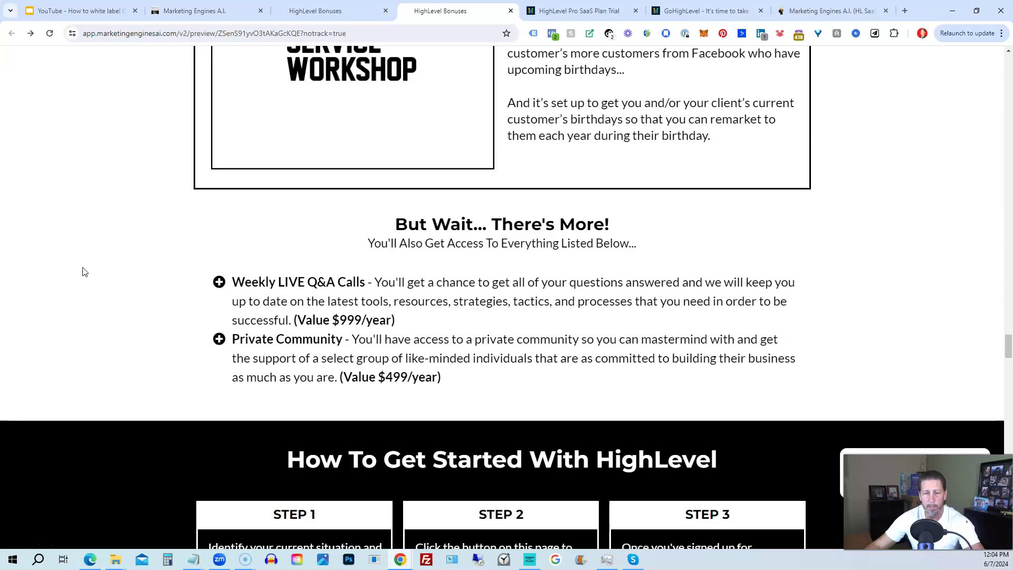
Scroll past the testimonials and Cancel At Anytime billing screenshots to the $14,099 Total Bonus Value.
scroll(82, 272, down, 10)
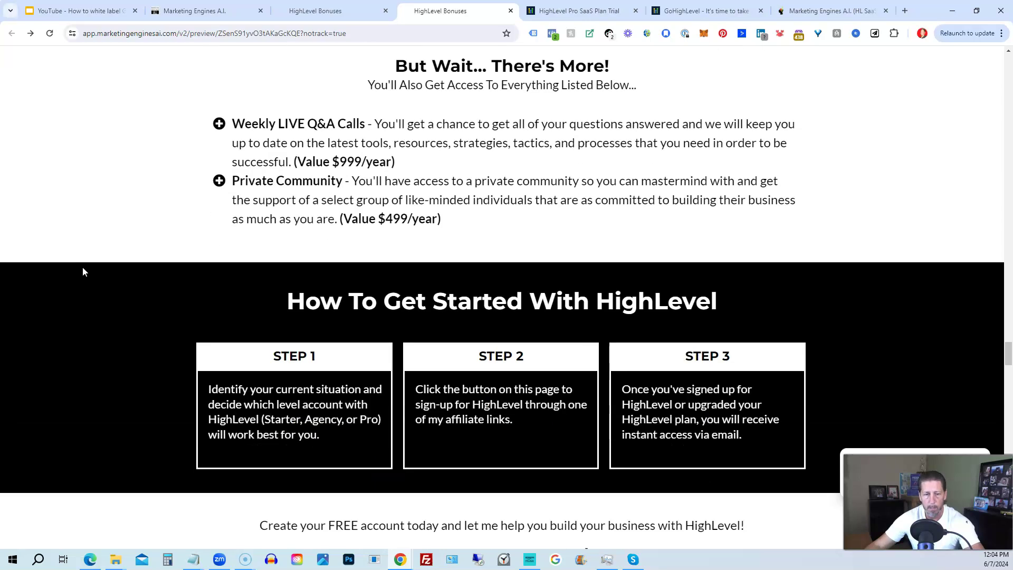
scroll(82, 272, down, 10)
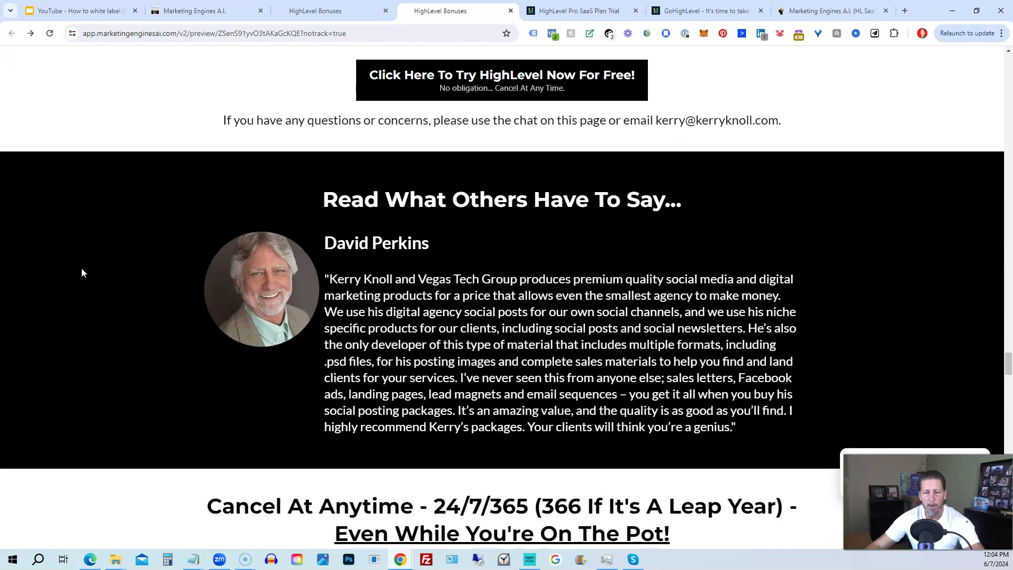
scroll(83, 274, down, 1)
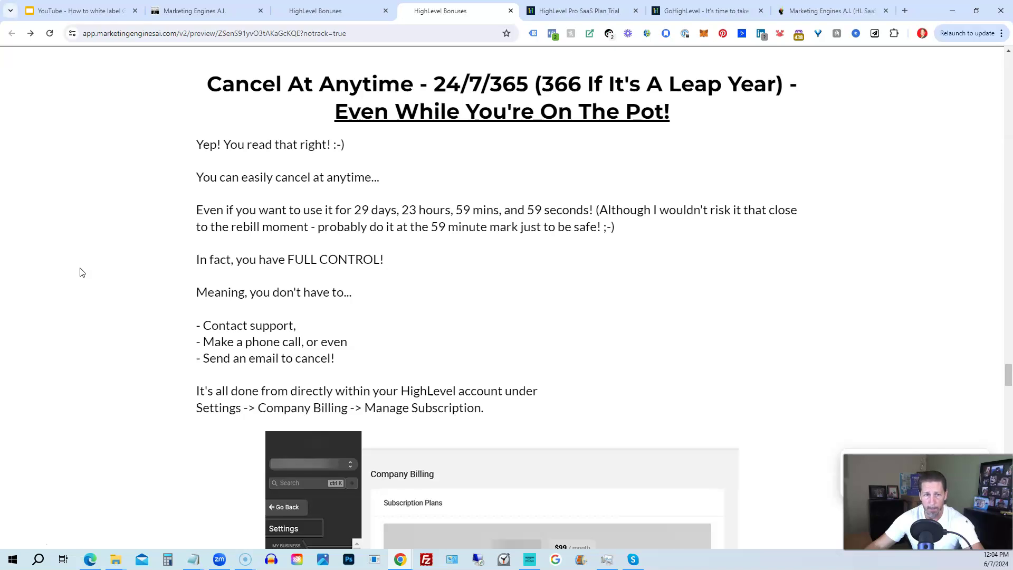
scroll(81, 272, down, 7)
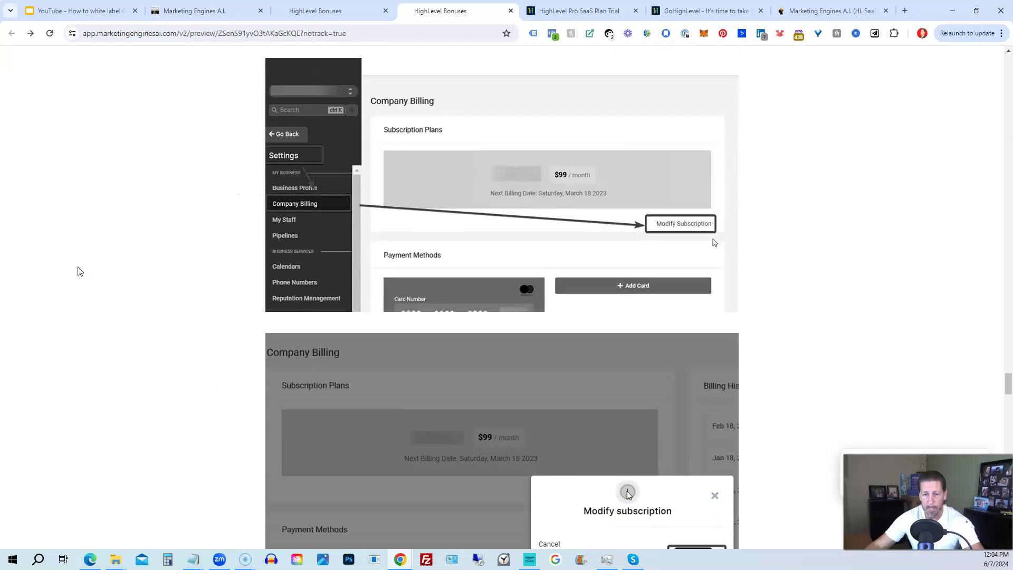
scroll(79, 272, down, 8)
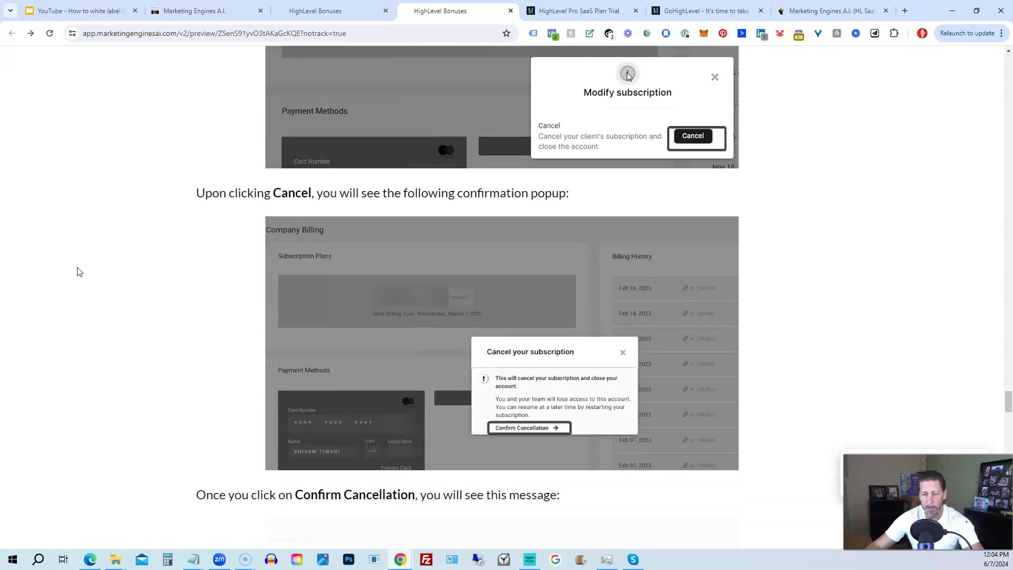
scroll(80, 272, down, 5)
scroll(80, 271, down, 10)
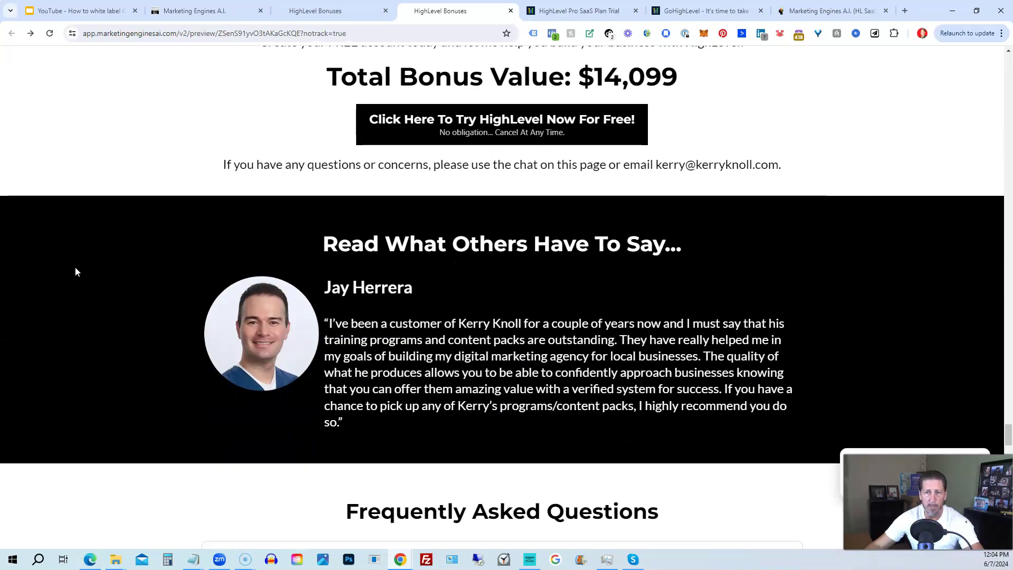
Scroll past the testimonial and Total Bonus Value button down to the Important Disclosure section.
scroll(76, 272, down, 7)
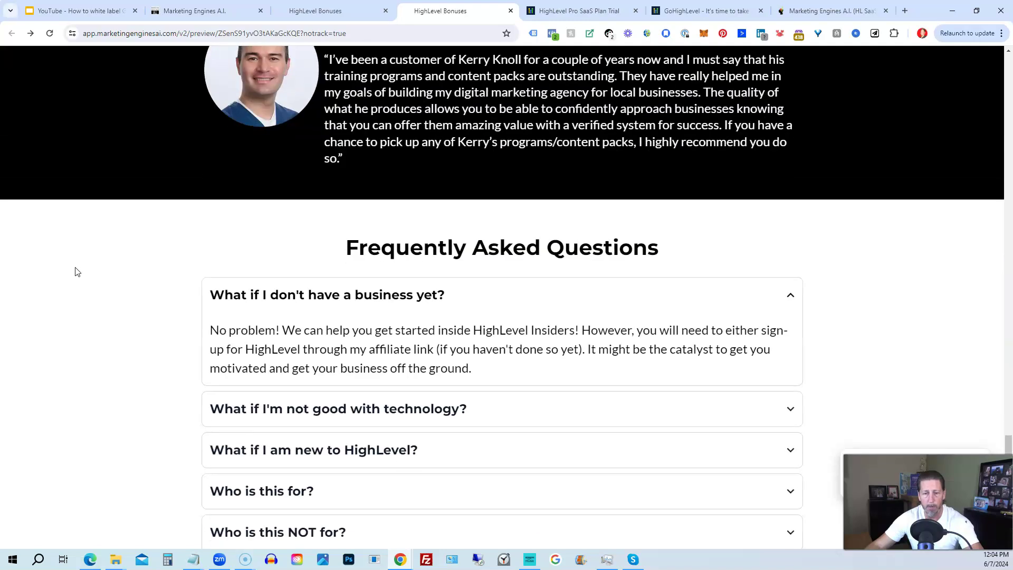
scroll(75, 272, down, 1)
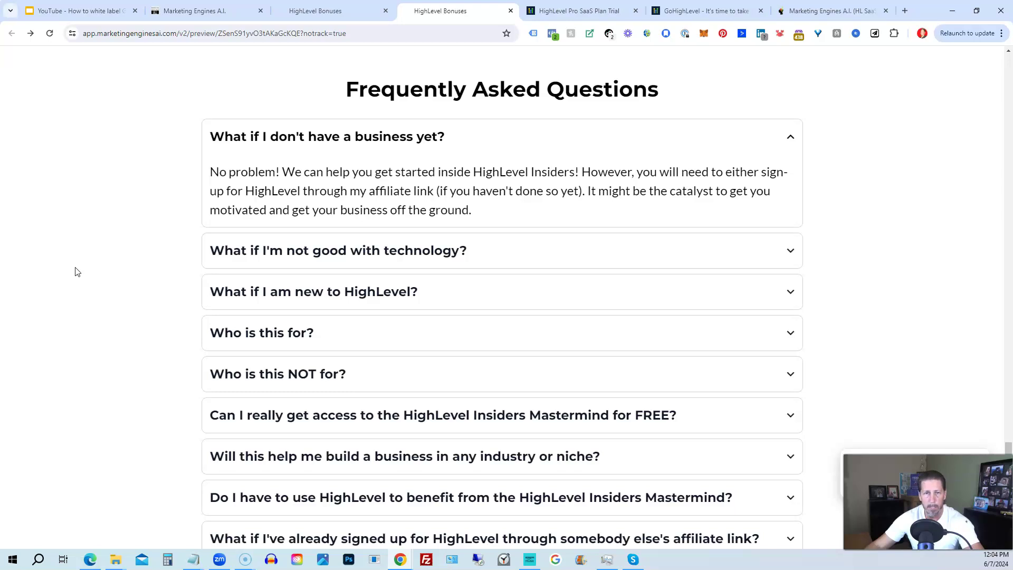
scroll(76, 271, down, 1)
scroll(75, 271, up, 1)
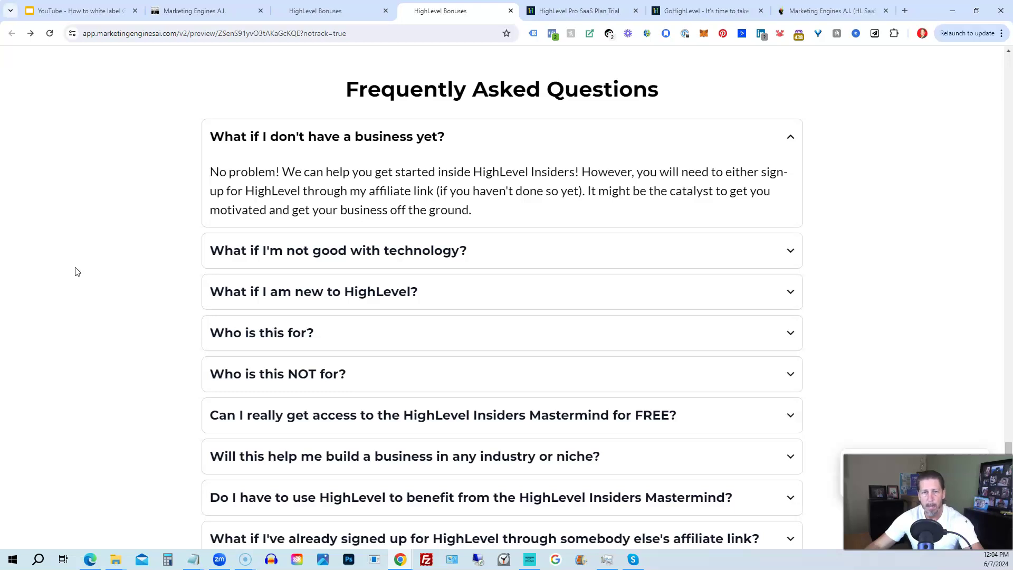
scroll(76, 271, down, 2)
scroll(75, 272, down, 8)
scroll(75, 271, down, 2)
scroll(76, 271, down, 1)
scroll(75, 272, down, 1)
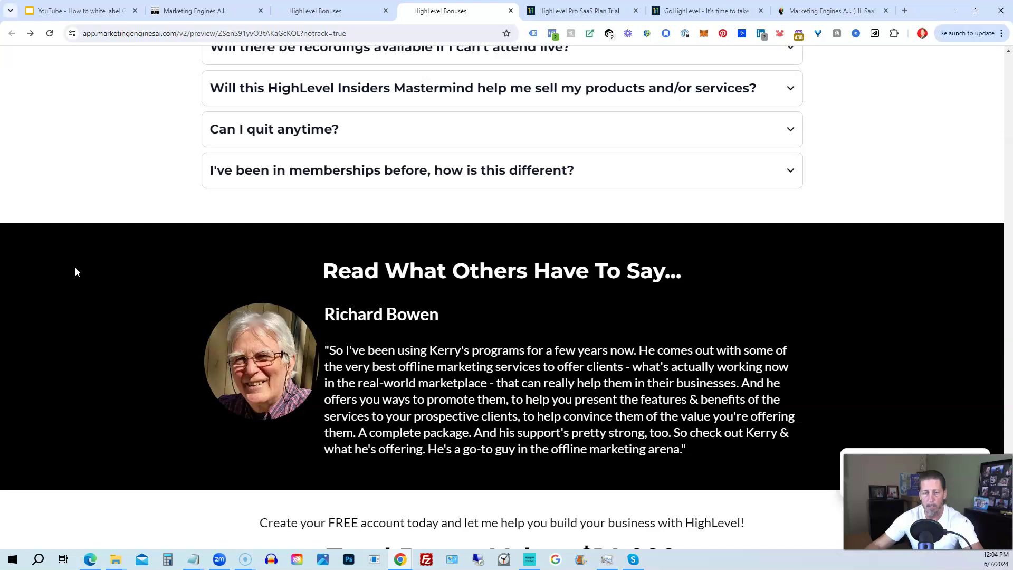
scroll(76, 272, down, 2)
scroll(76, 272, down, 5)
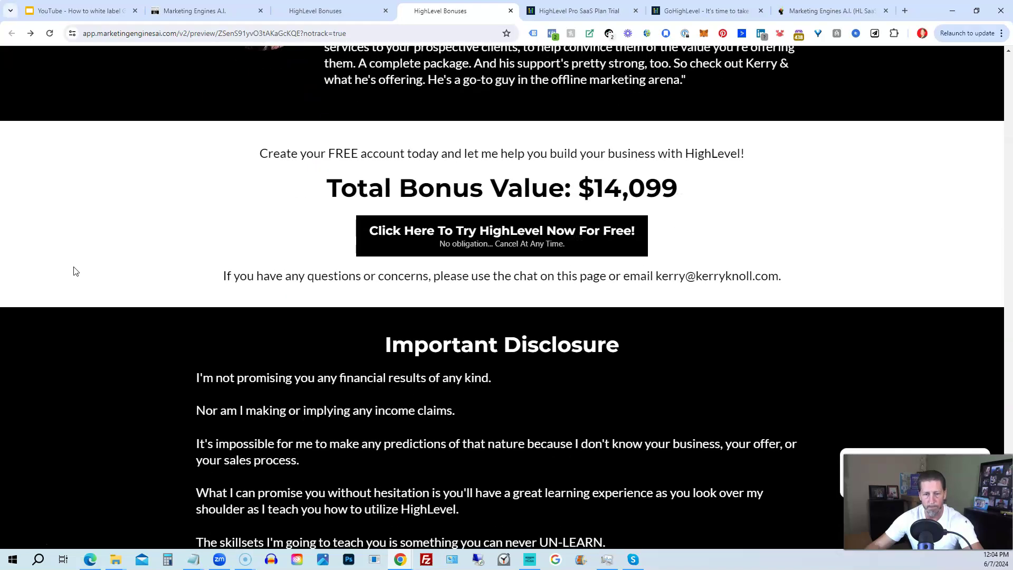
scroll(75, 271, down, 1)
scroll(75, 271, down, 1)
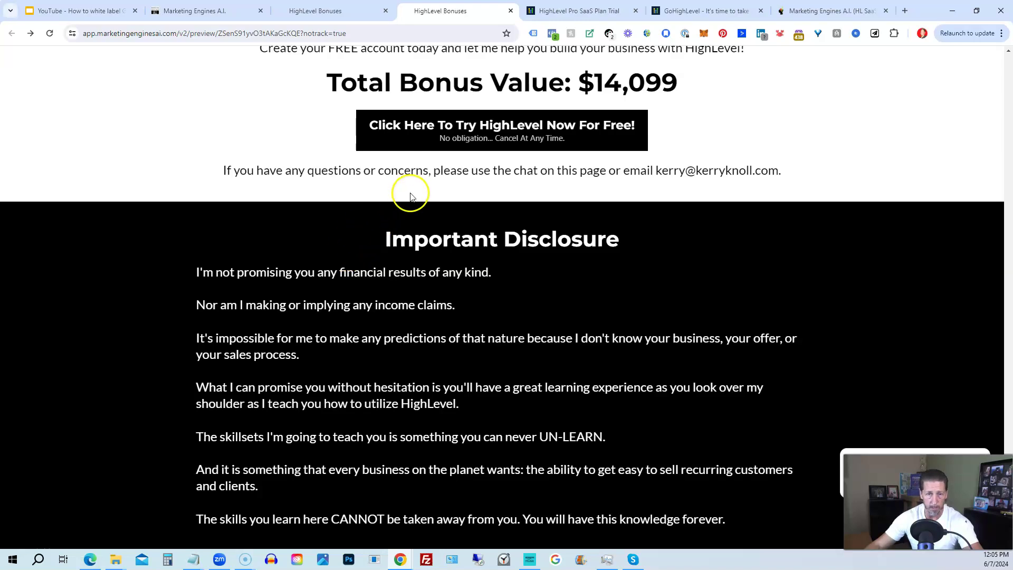
Open the 'Try HighLevel Now For FREE!' popup from the 'Click Here To Try HighLevel Now For Free!' button.
click(429, 138)
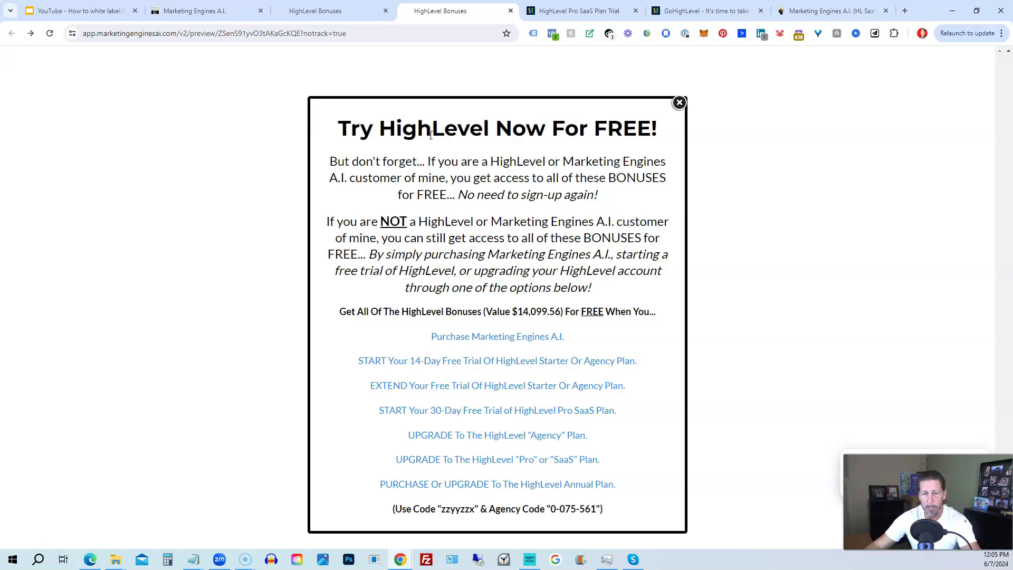
click(432, 181)
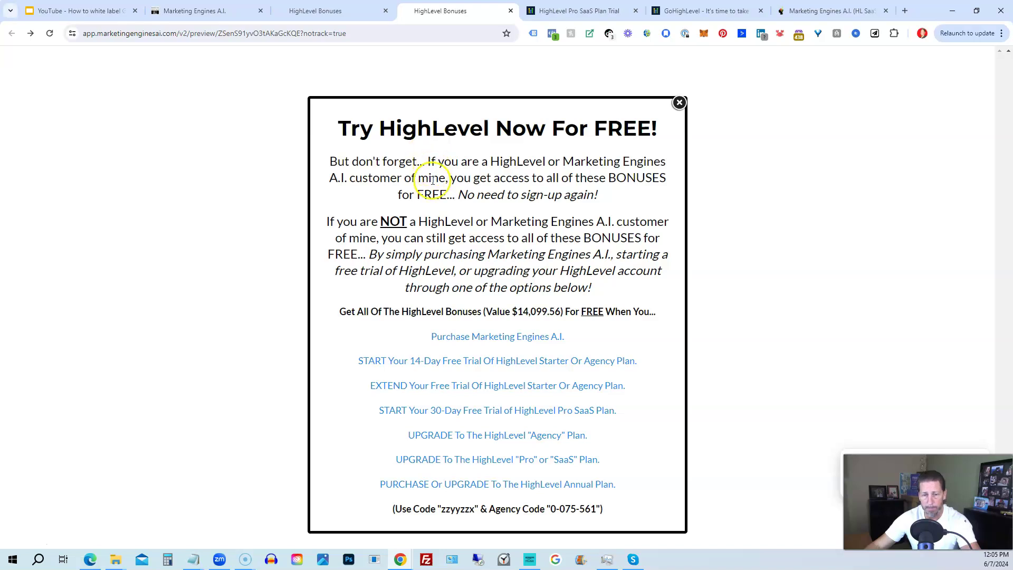
click(447, 316)
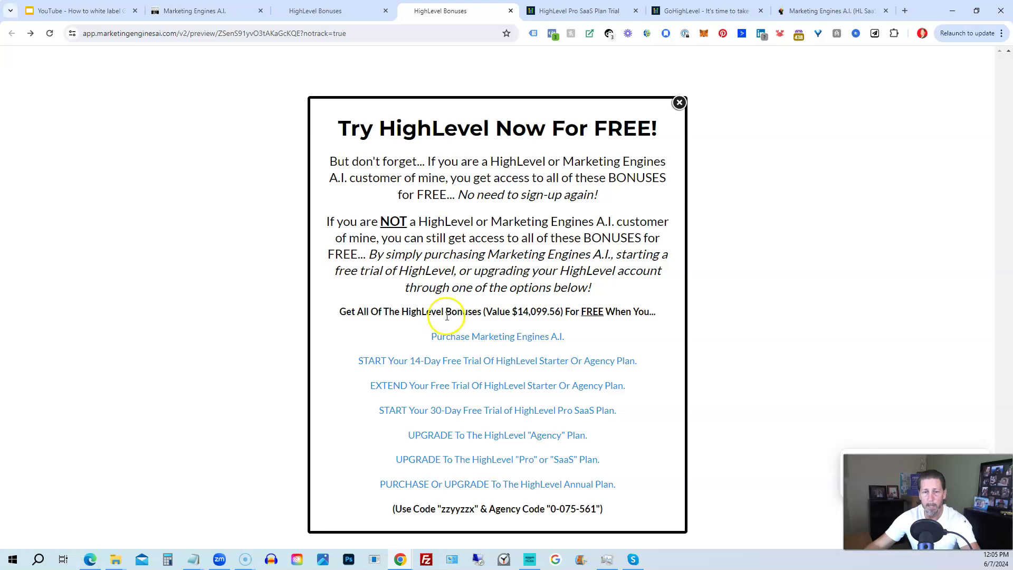
click(426, 390)
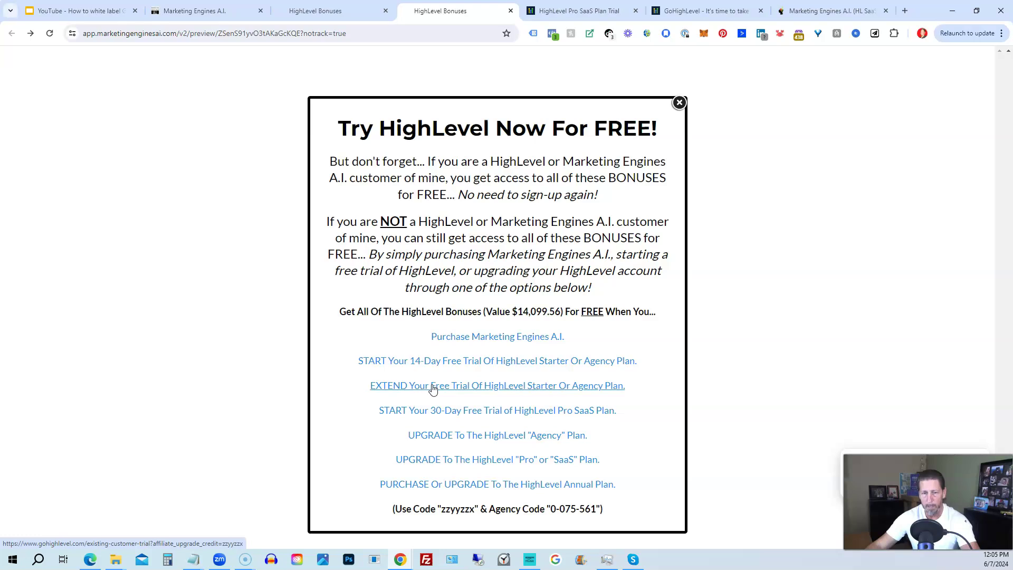
click(426, 393)
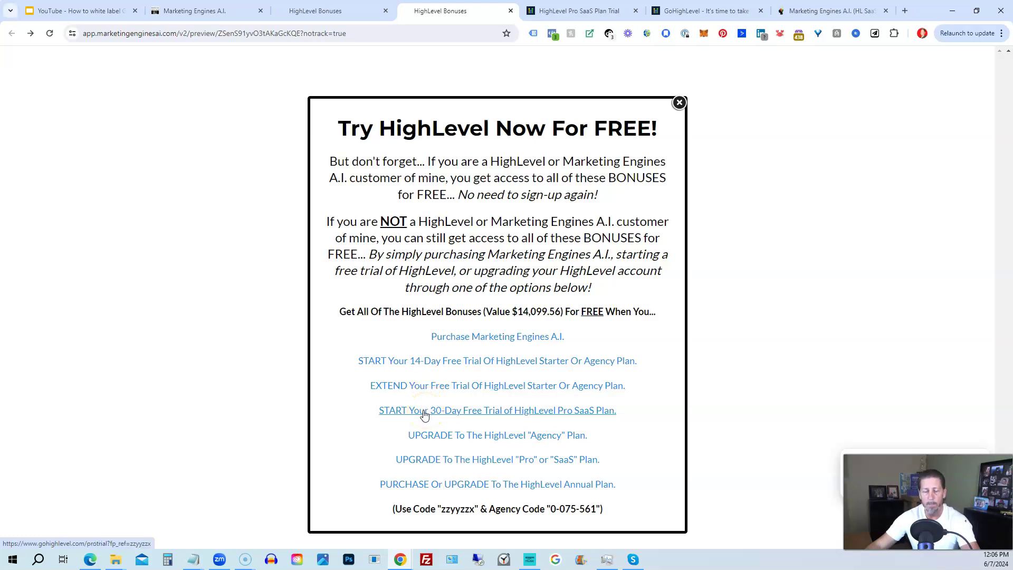
click(420, 412)
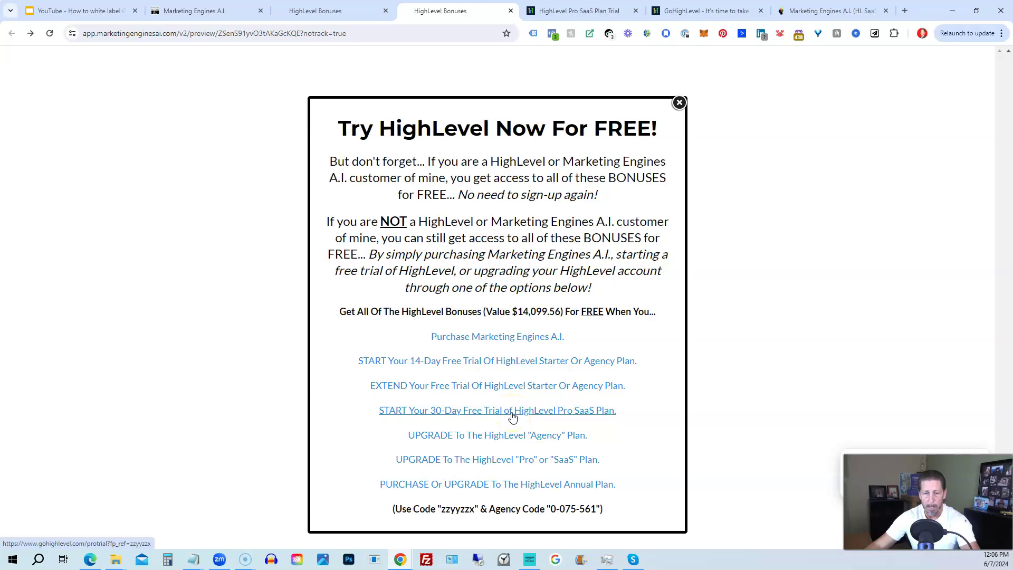
click(412, 410)
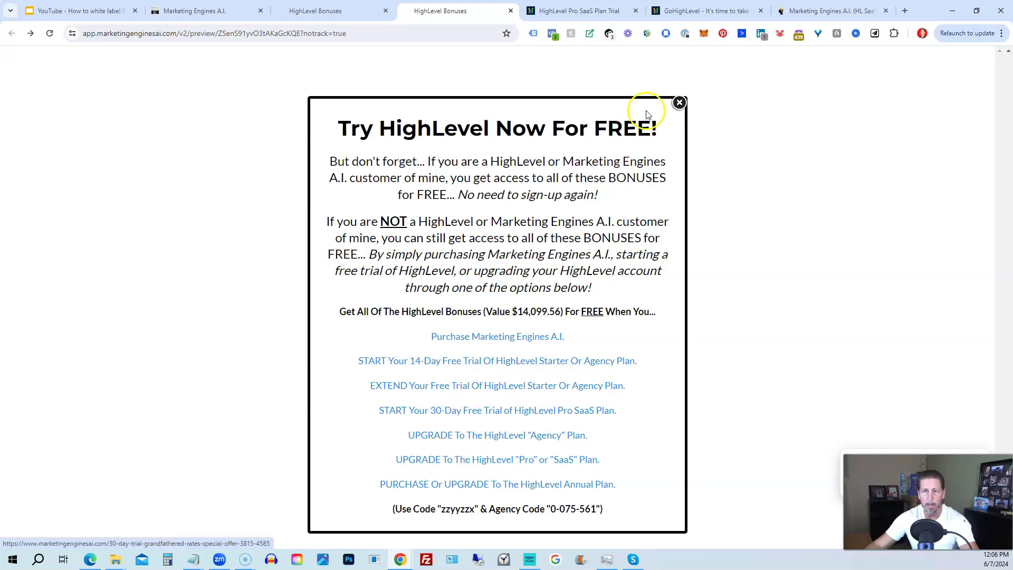
Scroll down the Upgrade to HighLevel Pro form on the GoHighLevel tab.
click(684, 20)
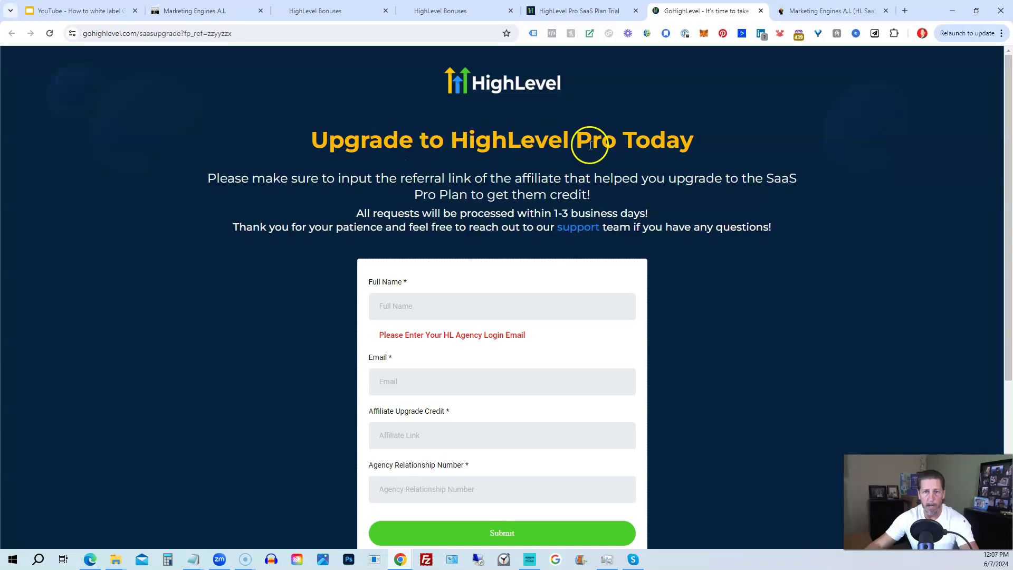
scroll(298, 239, down, 1)
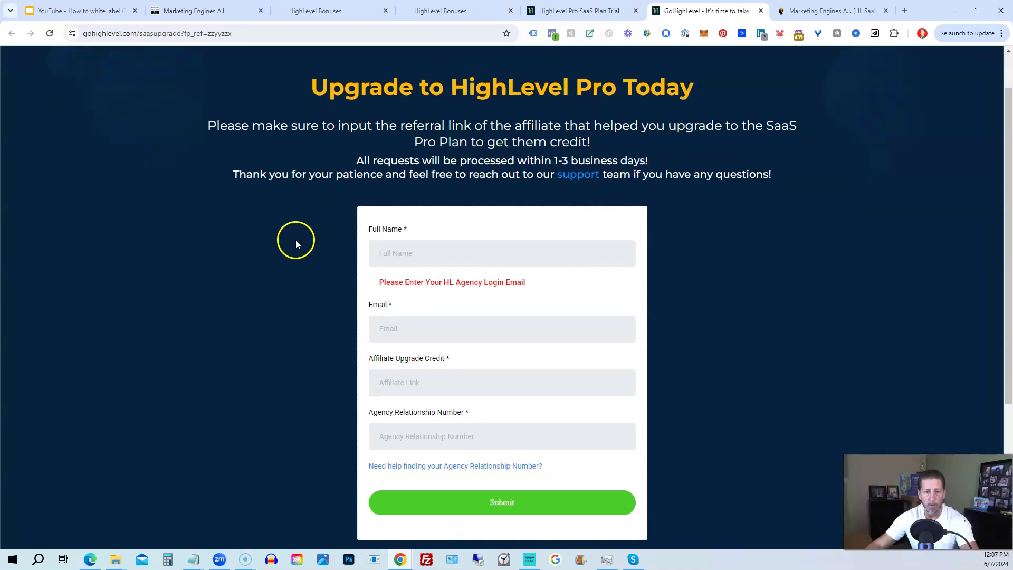
scroll(297, 253, down, 1)
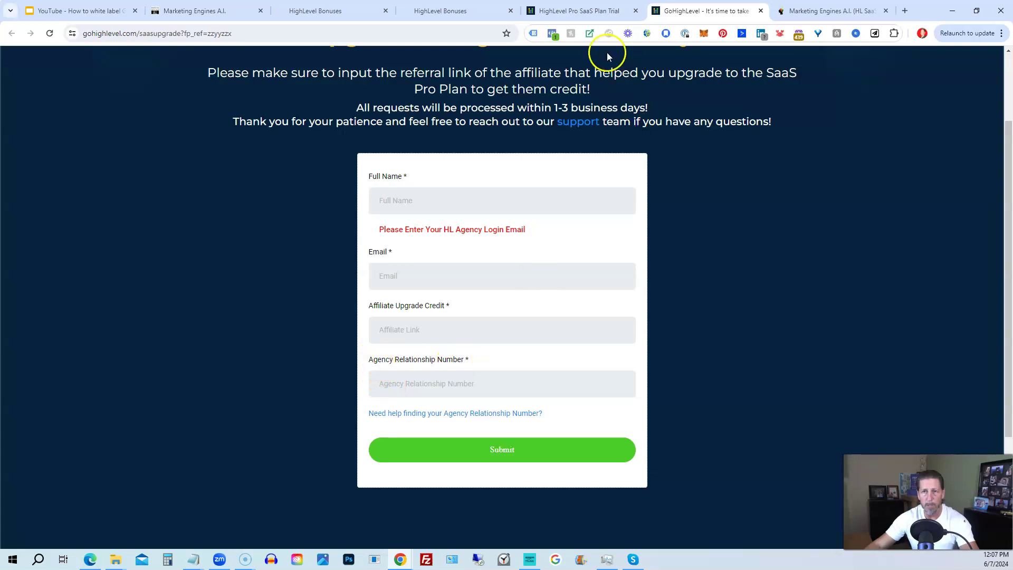
Back on the bonuses popup, select the agency code and promo code text.
click(583, 11)
click(443, 11)
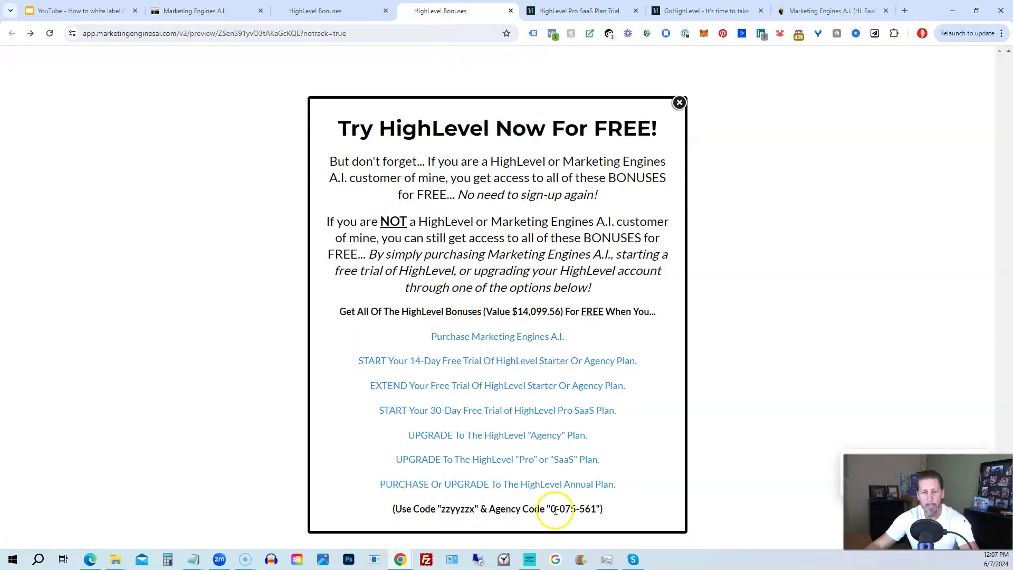
drag(550, 509, 595, 508)
drag(441, 508, 476, 510)
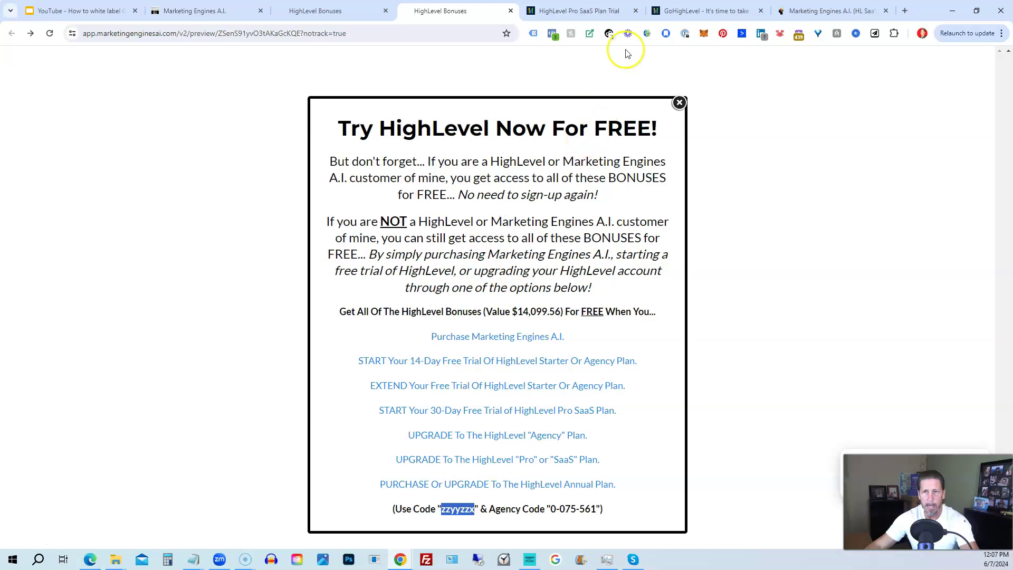
click(670, 11)
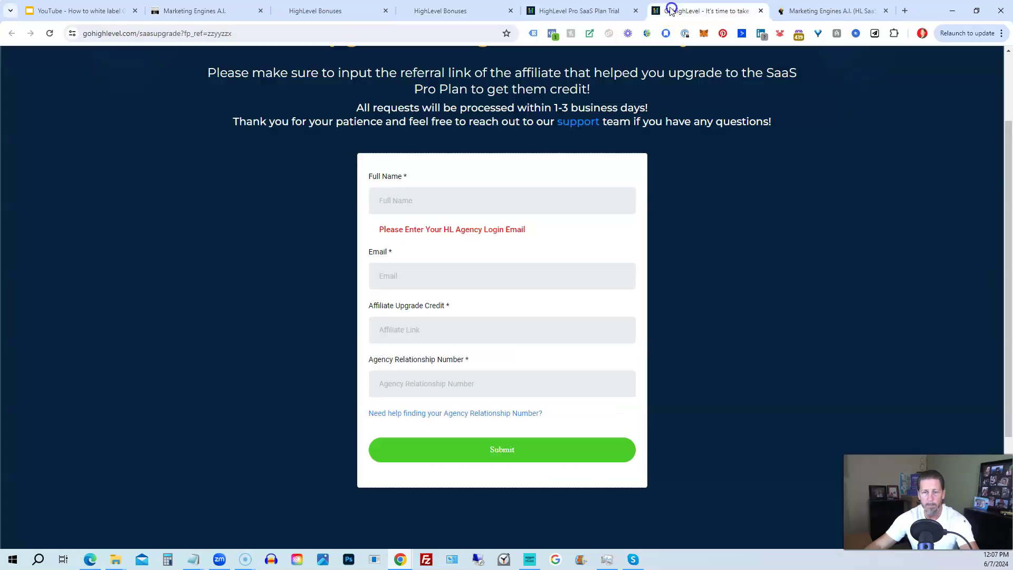
click(473, 11)
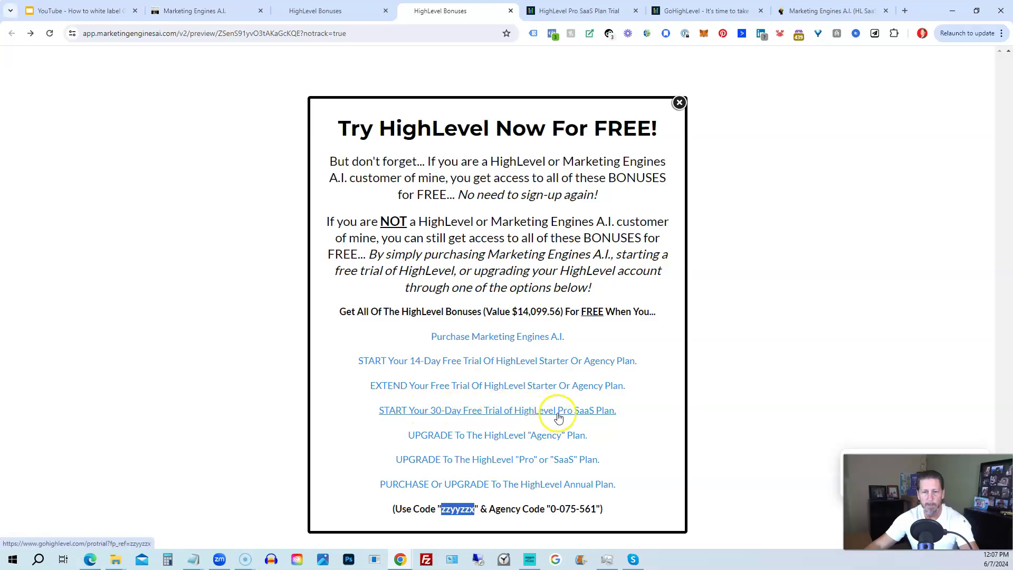
Review the Pro SaaS Plan trial page's $497/month pricing and features, then scroll back to the top.
click(570, 12)
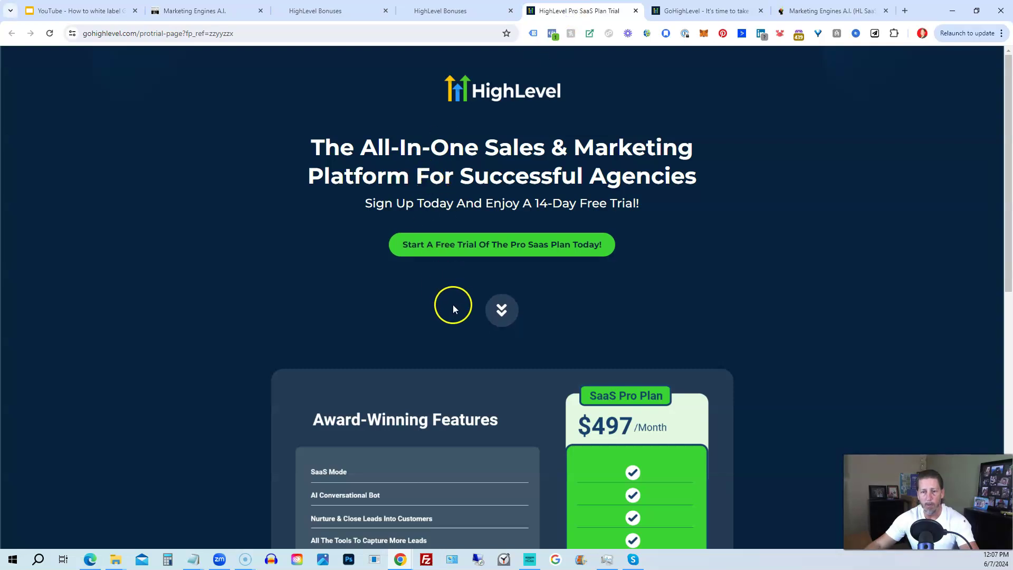
scroll(451, 304, down, 4)
scroll(439, 285, down, 2)
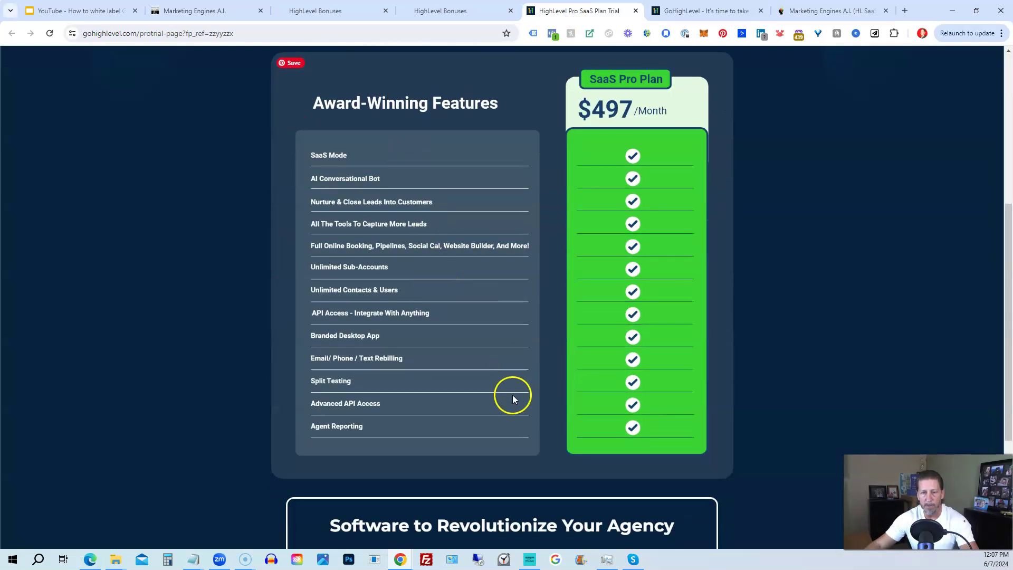
scroll(512, 395, down, 4)
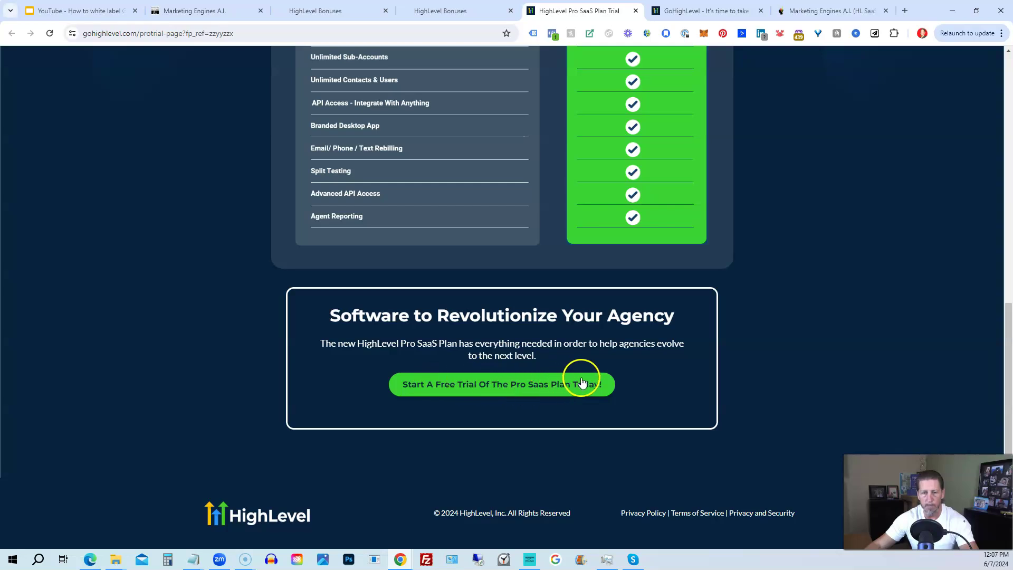
scroll(510, 331, up, 1)
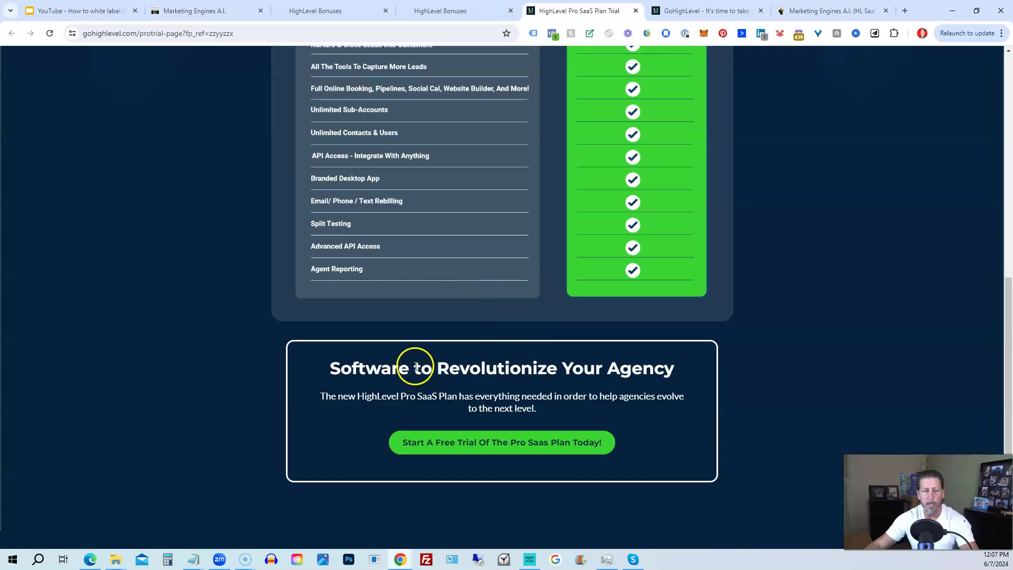
scroll(327, 359, up, 5)
scroll(298, 355, up, 4)
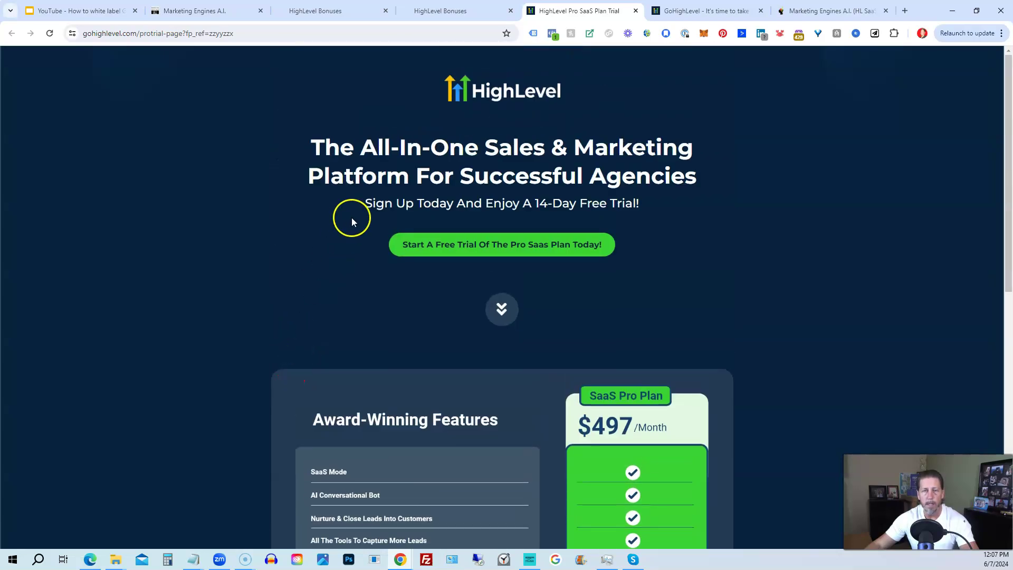
Switch back to the HighLevel Bonuses tab showing the free-trial signup popup.
mouse_move(401, 45)
click(428, 10)
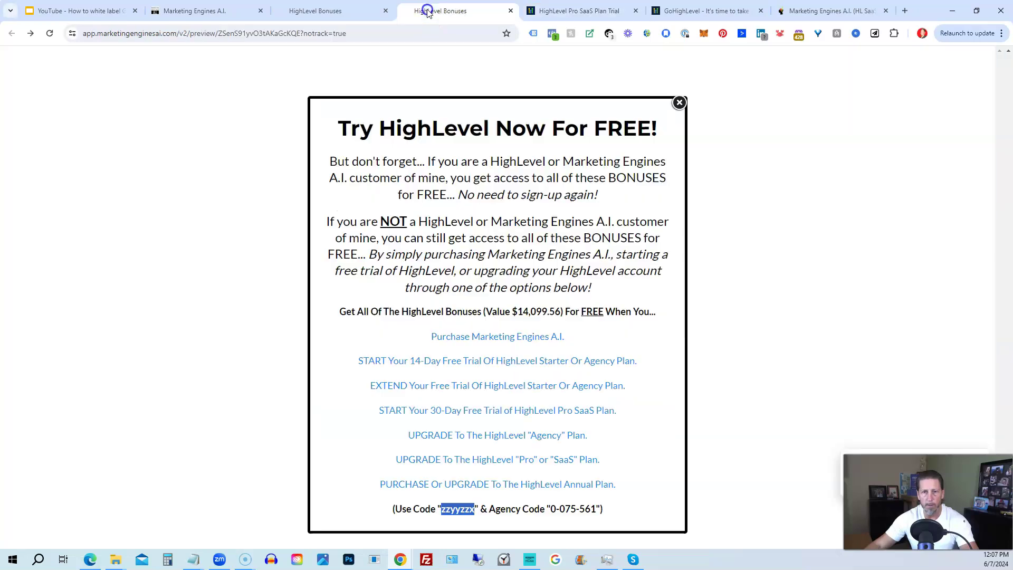